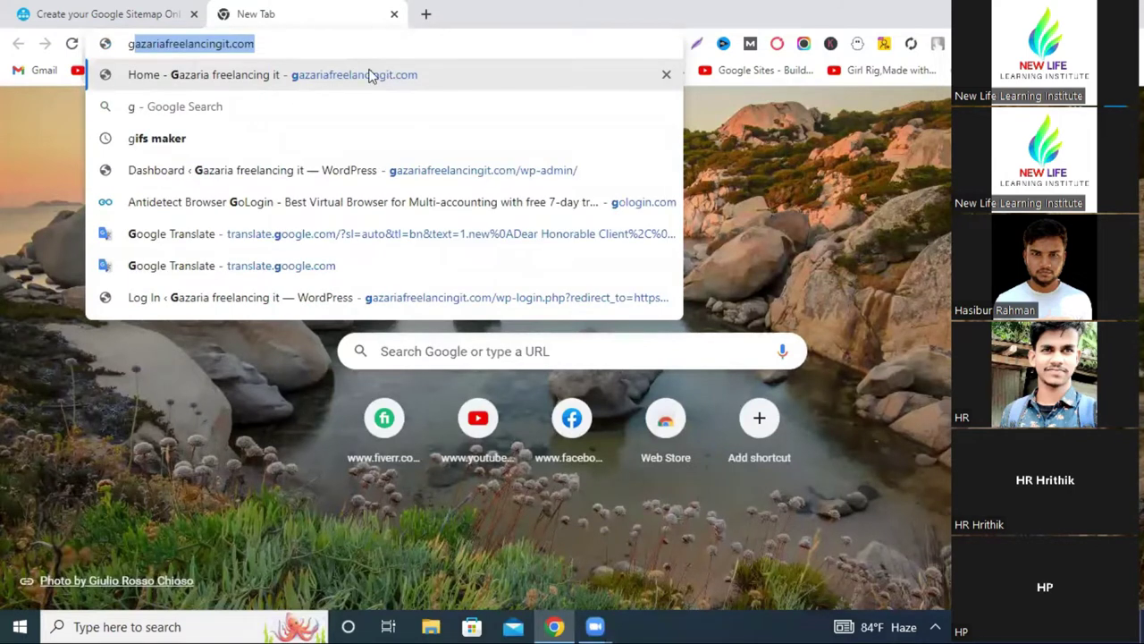
{"action": "left_click", "coordinate": [288, 44]}
{"action": "double_click", "coordinate": [289, 44]}
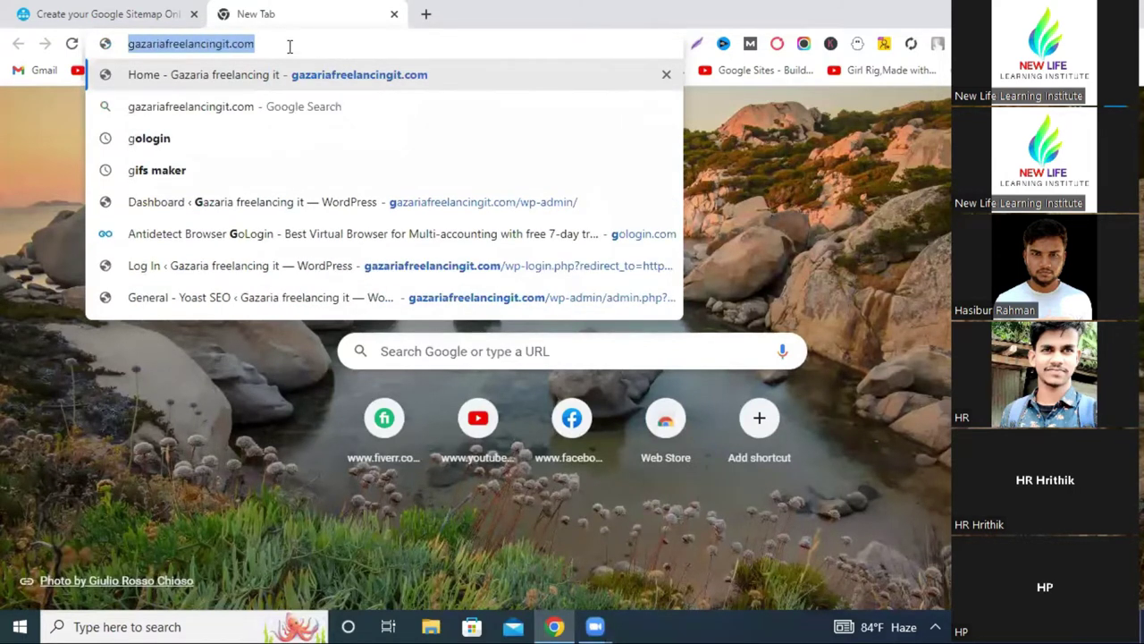
{"action": "right_click", "coordinate": [289, 44]}
{"action": "left_click", "coordinate": [363, 140]}
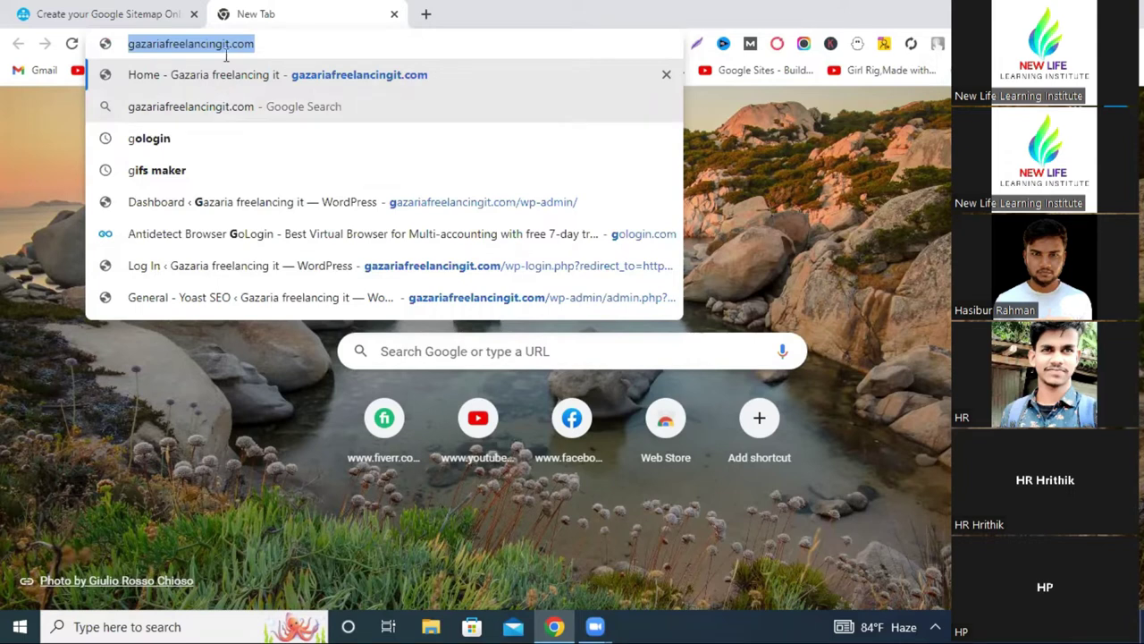
{"action": "left_click", "coordinate": [98, 13]}
{"action": "left_click", "coordinate": [441, 223]}
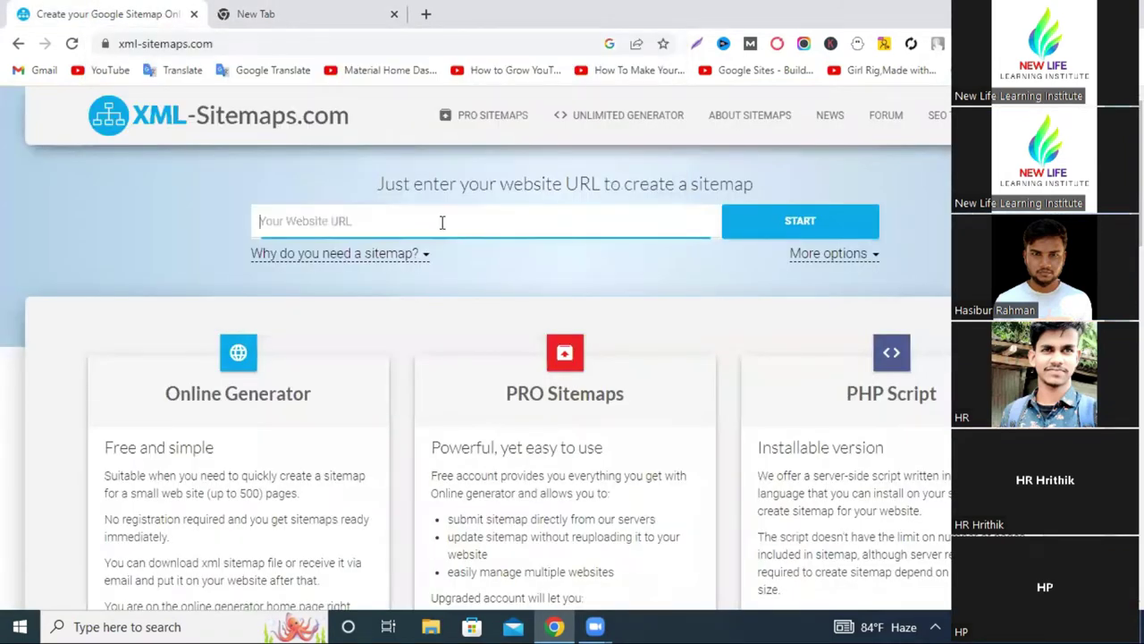
{"action": "key", "text": "ctrl+v"}
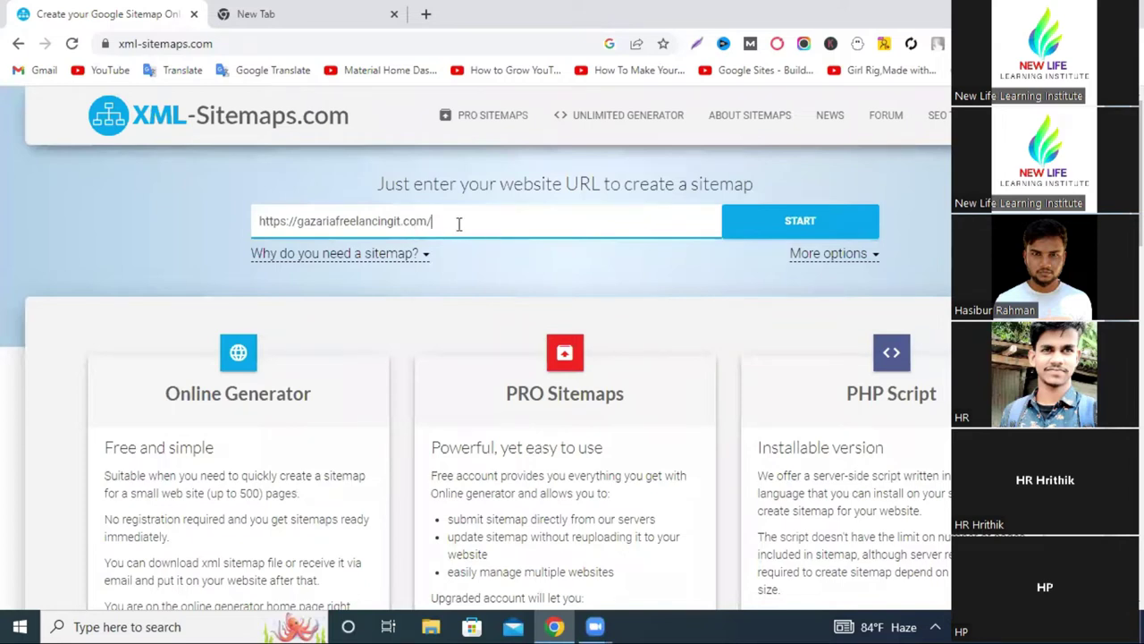
{"action": "left_click", "coordinate": [795, 229]}
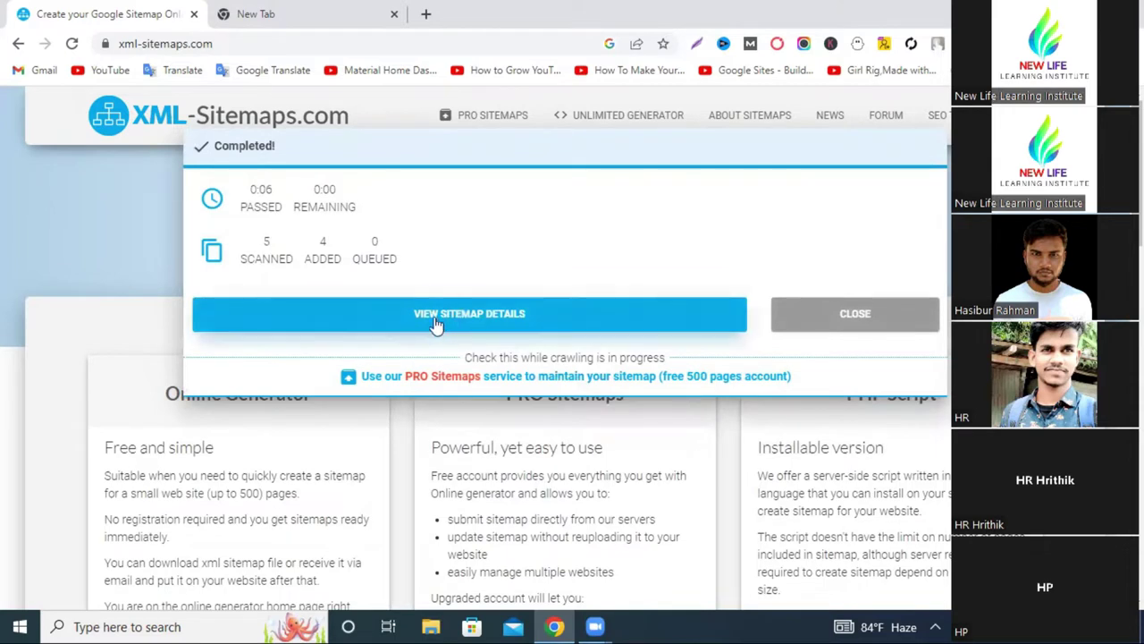
View the generated sitemap's details and download the XML sitemap file.
{"action": "left_click", "coordinate": [460, 327]}
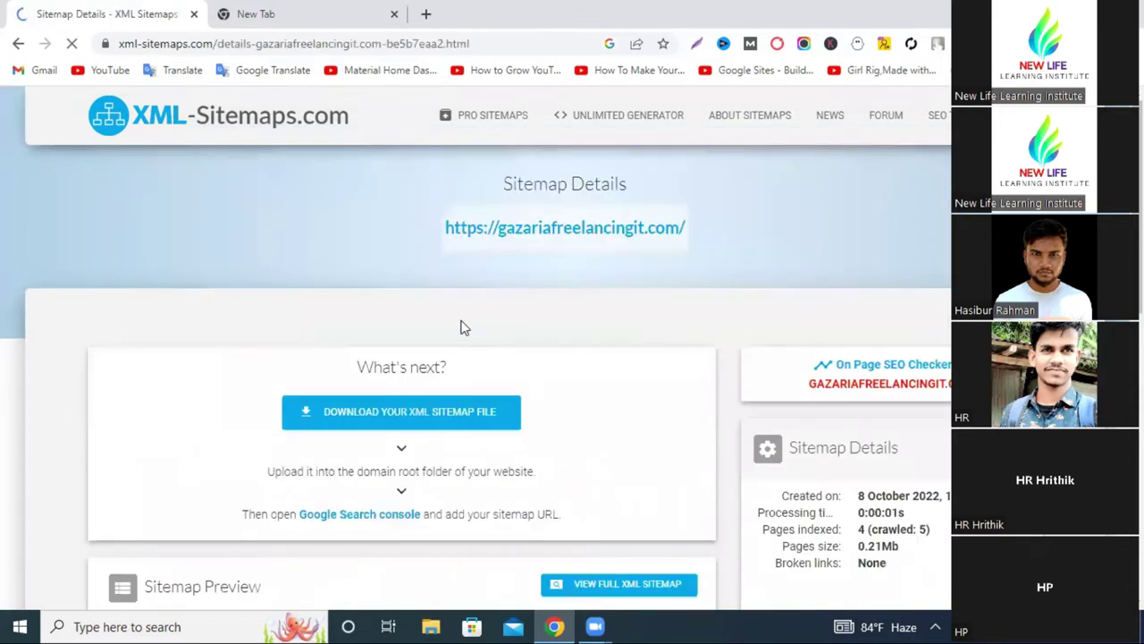
{"action": "scroll", "coordinate": [459, 325], "scroll_direction": "down", "scroll_amount": 1}
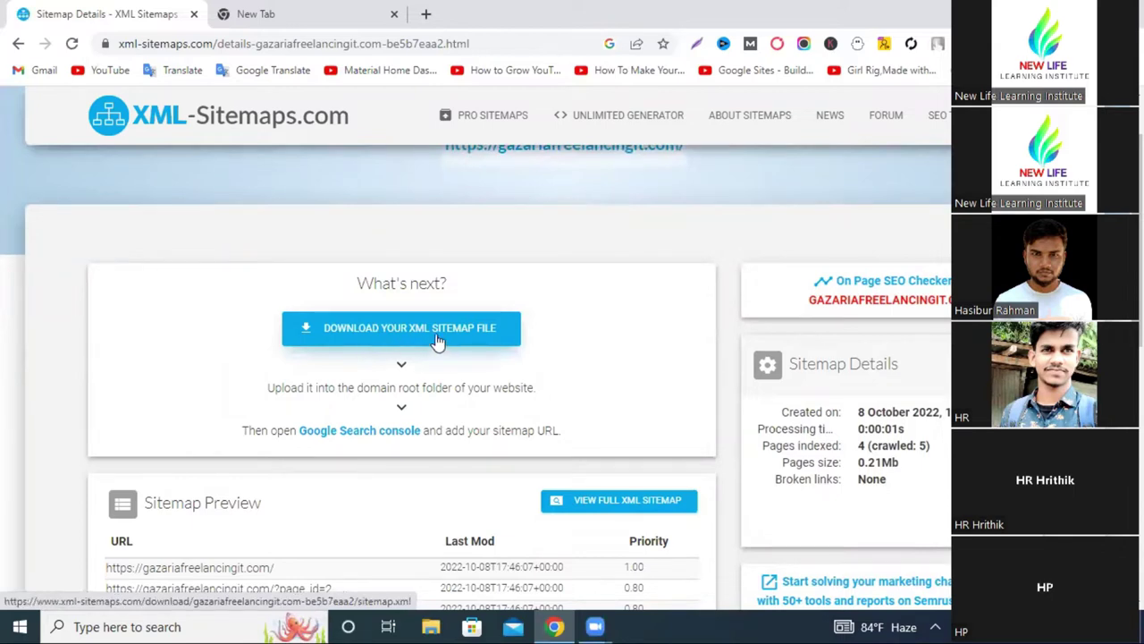
{"action": "left_click", "coordinate": [383, 336]}
Open the cPanel login page on rock.whiteregistrar.com in a new tab and log in to the hosting account.
{"action": "left_click", "coordinate": [379, 11]}
{"action": "left_click", "coordinate": [283, 44]}
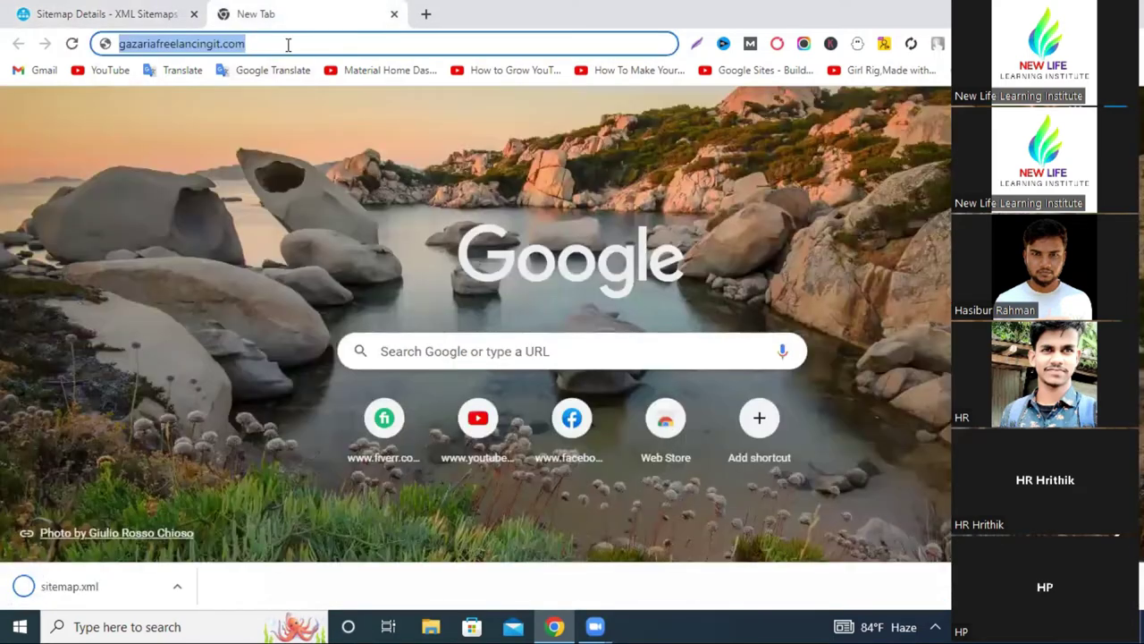
{"action": "left_click", "coordinate": [426, 13]}
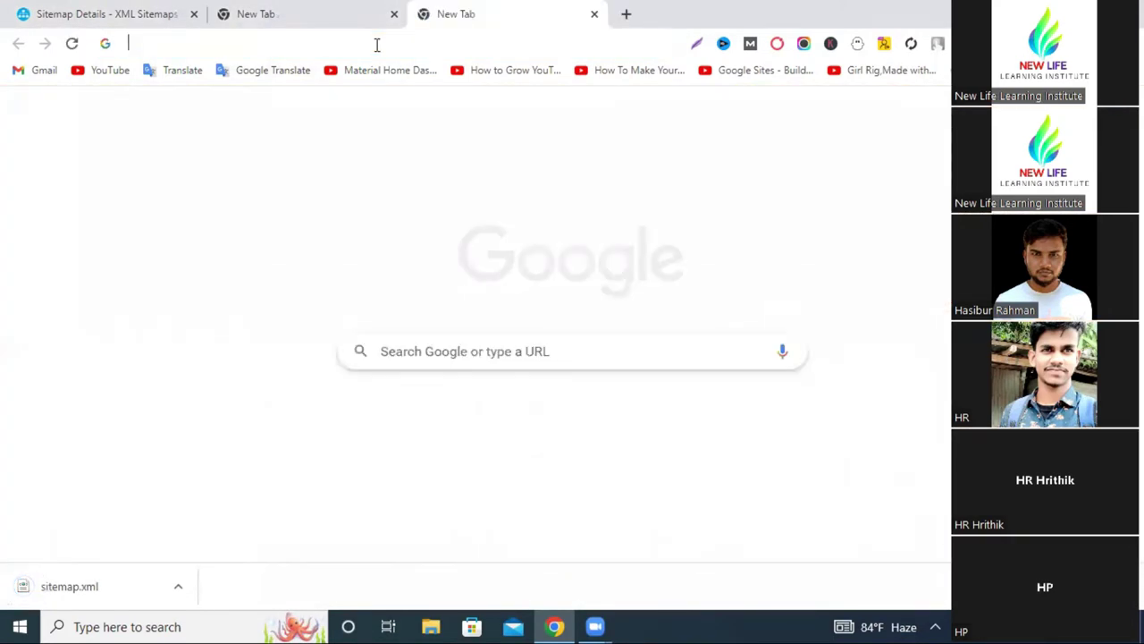
{"action": "left_click", "coordinate": [376, 44]}
{"action": "type", "text": "canva.com"}
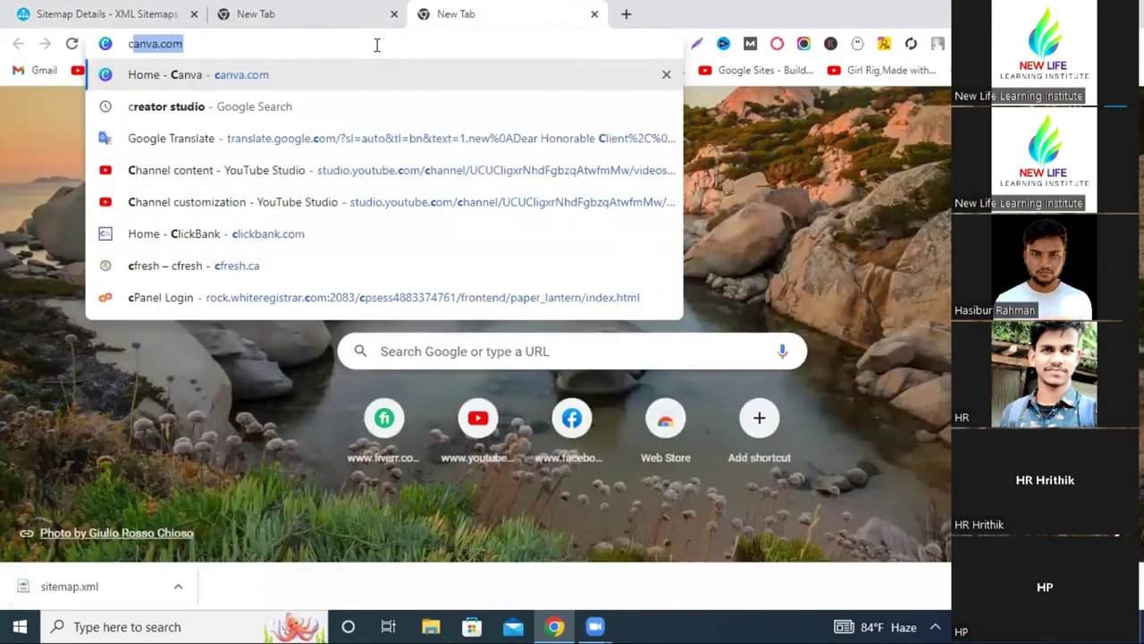
{"action": "left_click", "coordinate": [328, 298]}
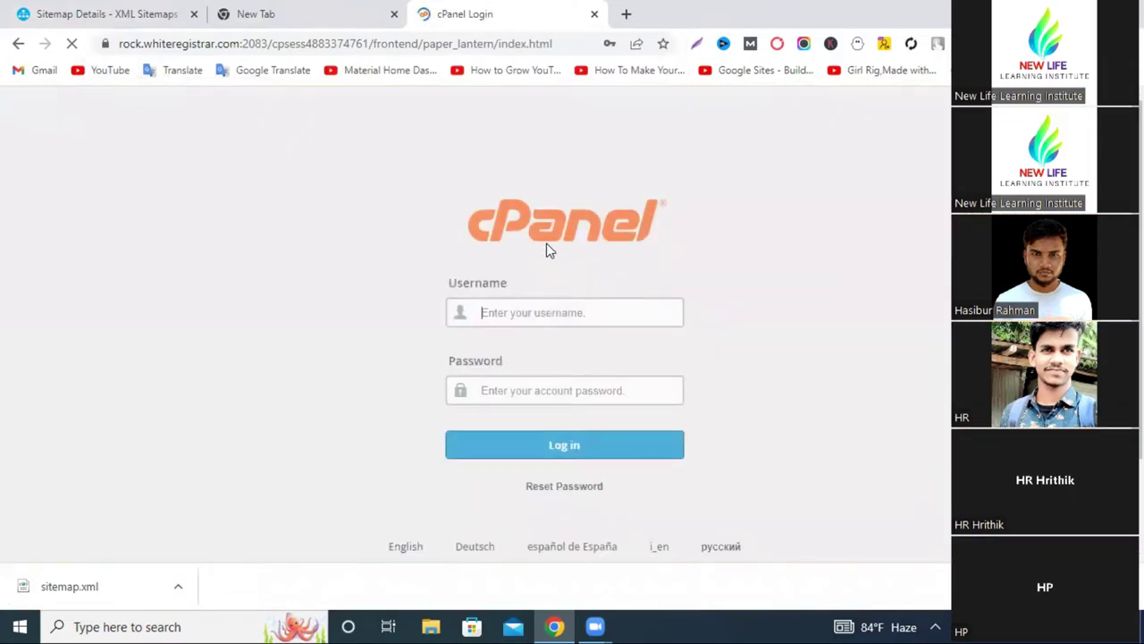
{"action": "left_click", "coordinate": [522, 454]}
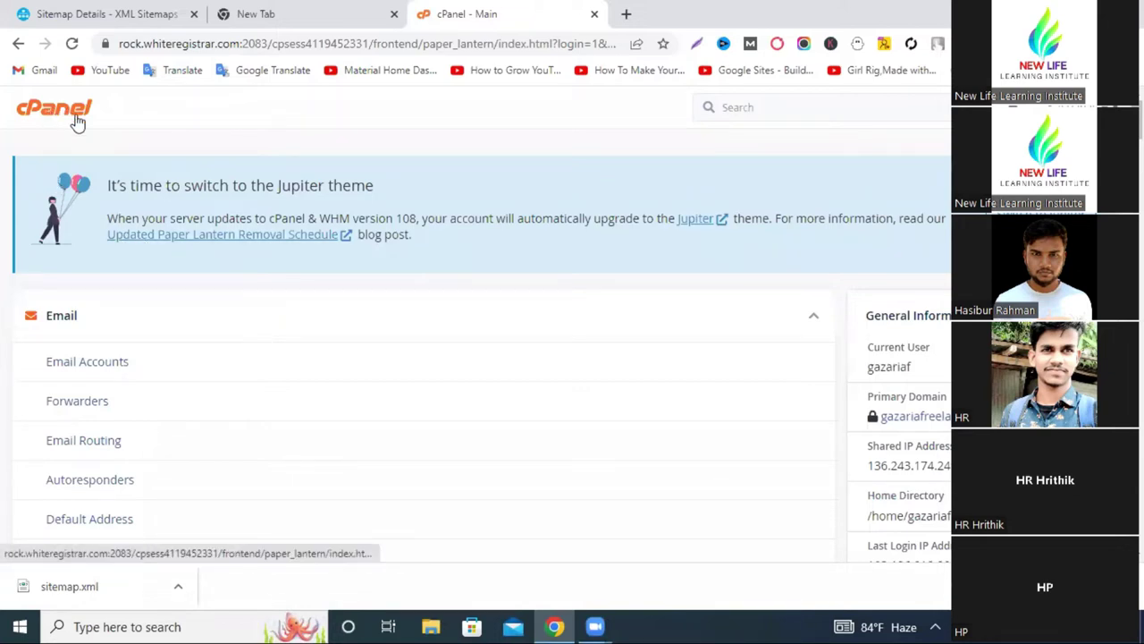
Open the hosting account's File Manager and browse the contents of the public_html folder.
{"action": "scroll", "coordinate": [232, 281], "scroll_direction": "down", "scroll_amount": 8}
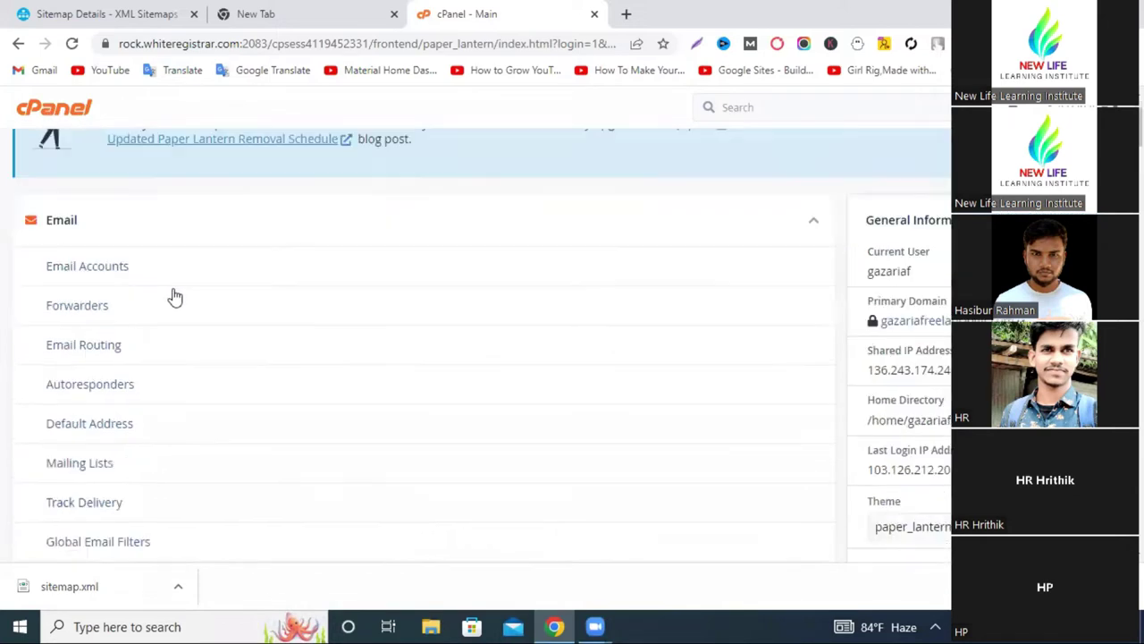
{"action": "scroll", "coordinate": [197, 320], "scroll_direction": "down", "scroll_amount": 15}
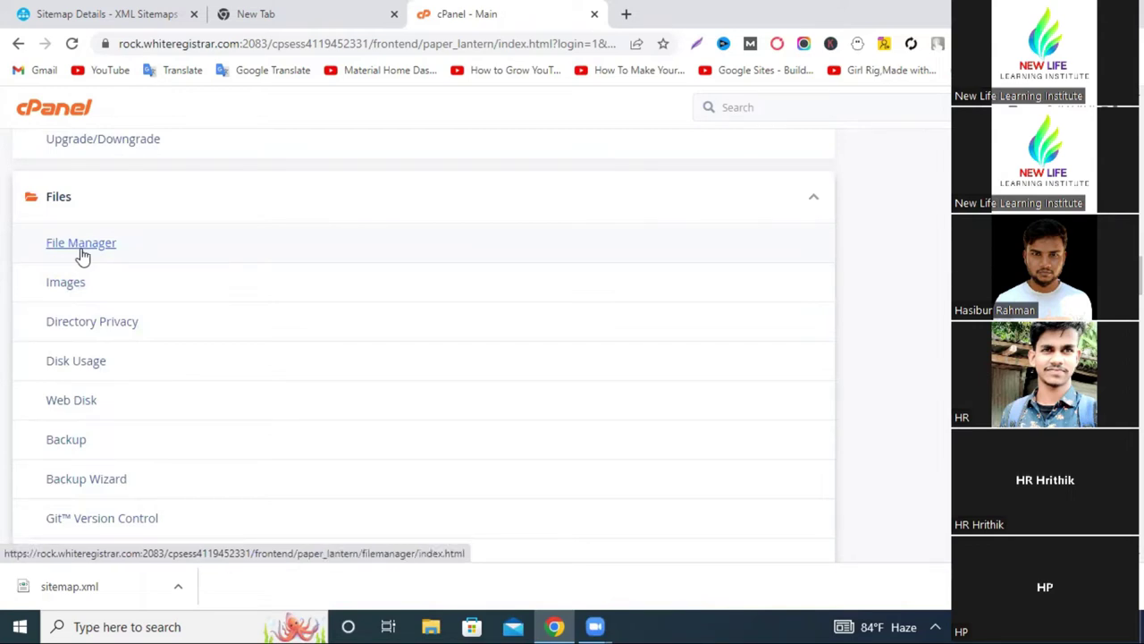
{"action": "left_click", "coordinate": [81, 253]}
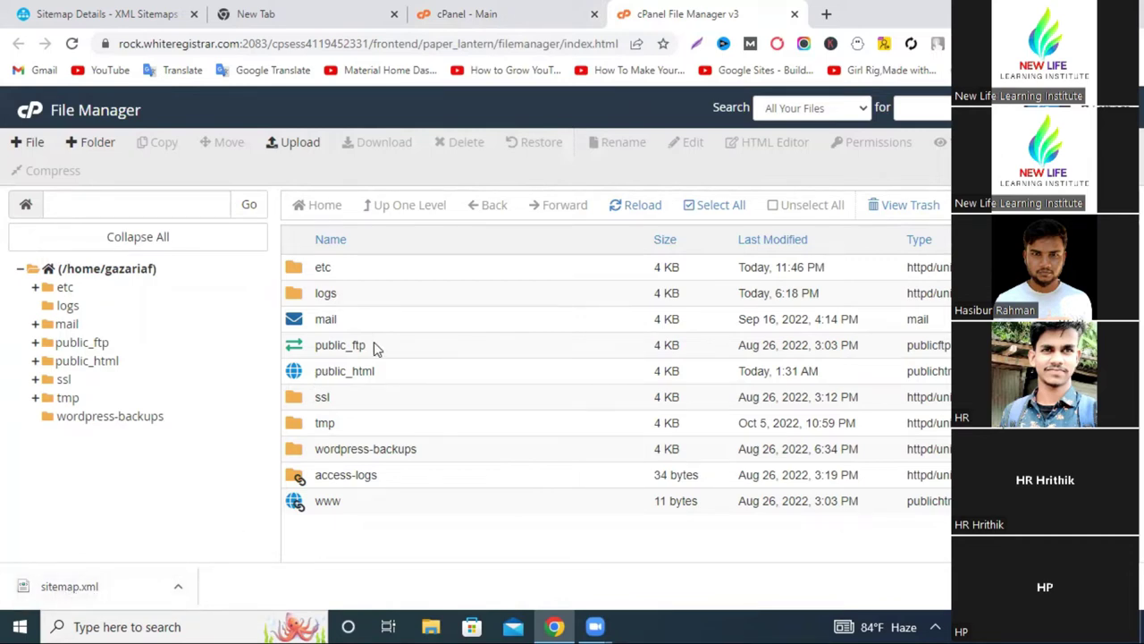
{"action": "double_click", "coordinate": [399, 380]}
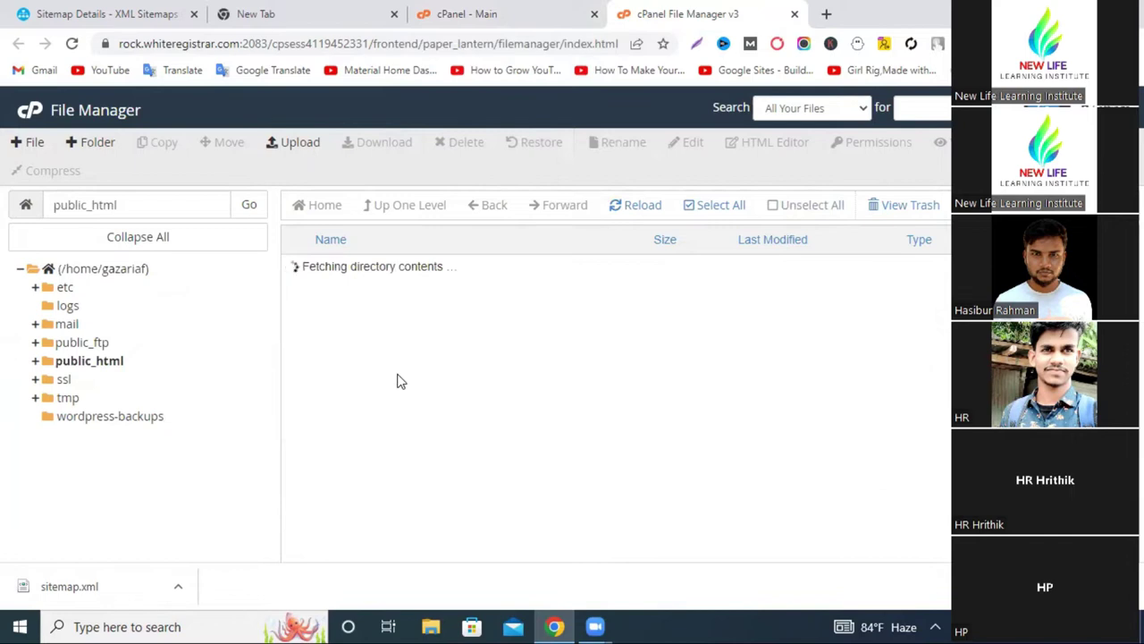
{"action": "scroll", "coordinate": [396, 378], "scroll_direction": "down", "scroll_amount": 3}
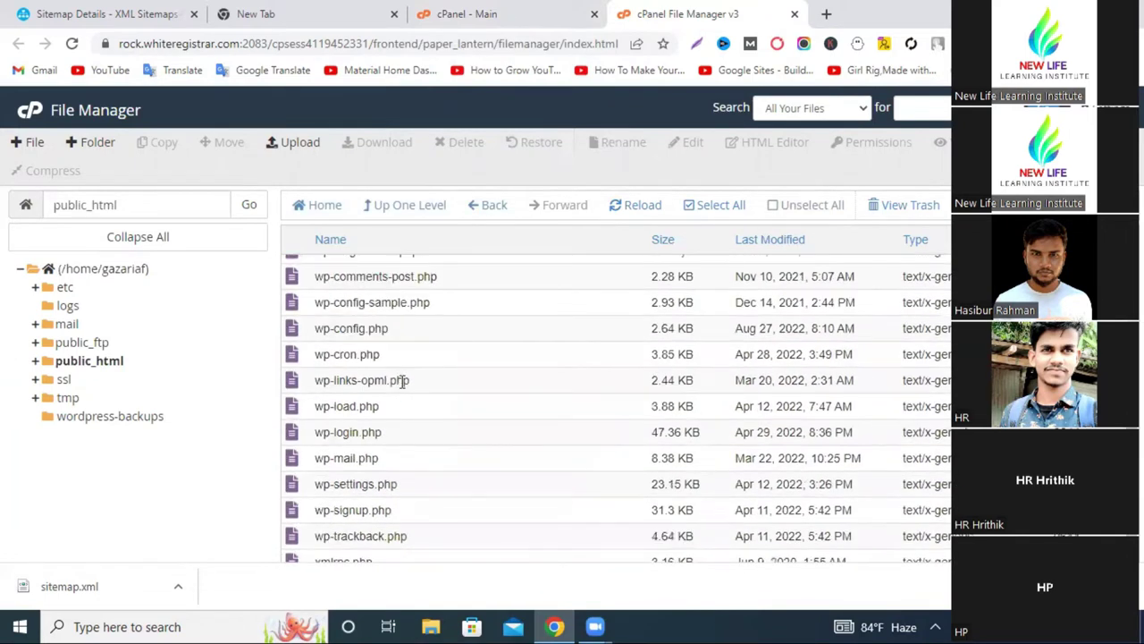
{"action": "scroll", "coordinate": [396, 378], "scroll_direction": "up", "scroll_amount": 3}
{"action": "scroll", "coordinate": [398, 447], "scroll_direction": "down", "scroll_amount": 3}
{"action": "scroll", "coordinate": [407, 509], "scroll_direction": "up", "scroll_amount": 3}
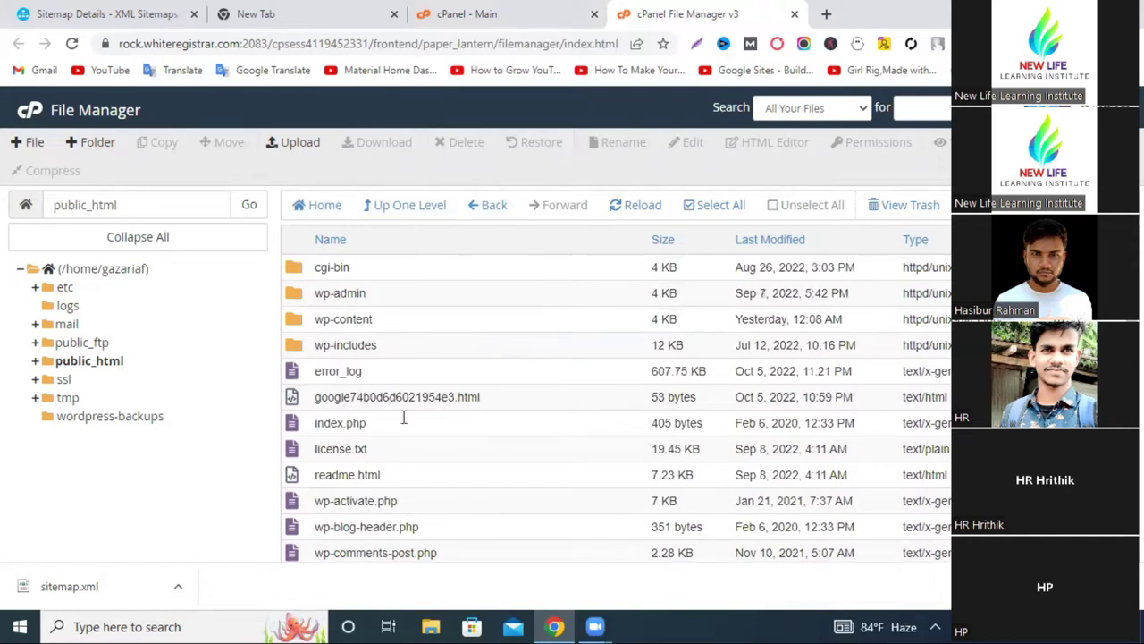
Upload sitemap.xml from the Downloads folder to public_html and enable overwriting of existing files.
{"action": "left_click", "coordinate": [298, 152]}
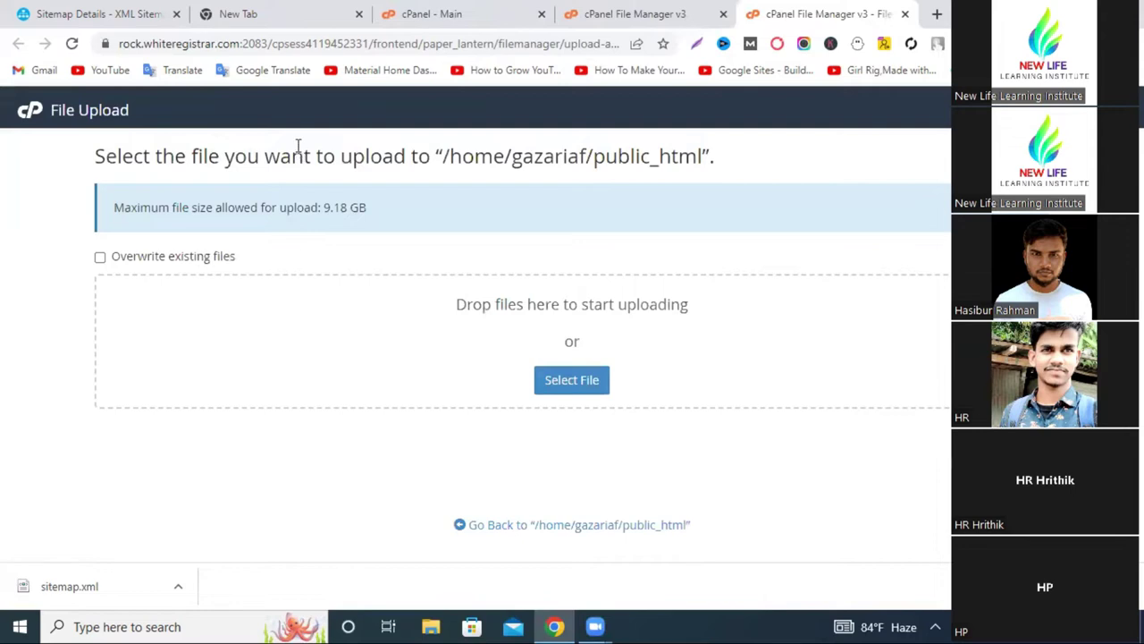
{"action": "left_click", "coordinate": [570, 384]}
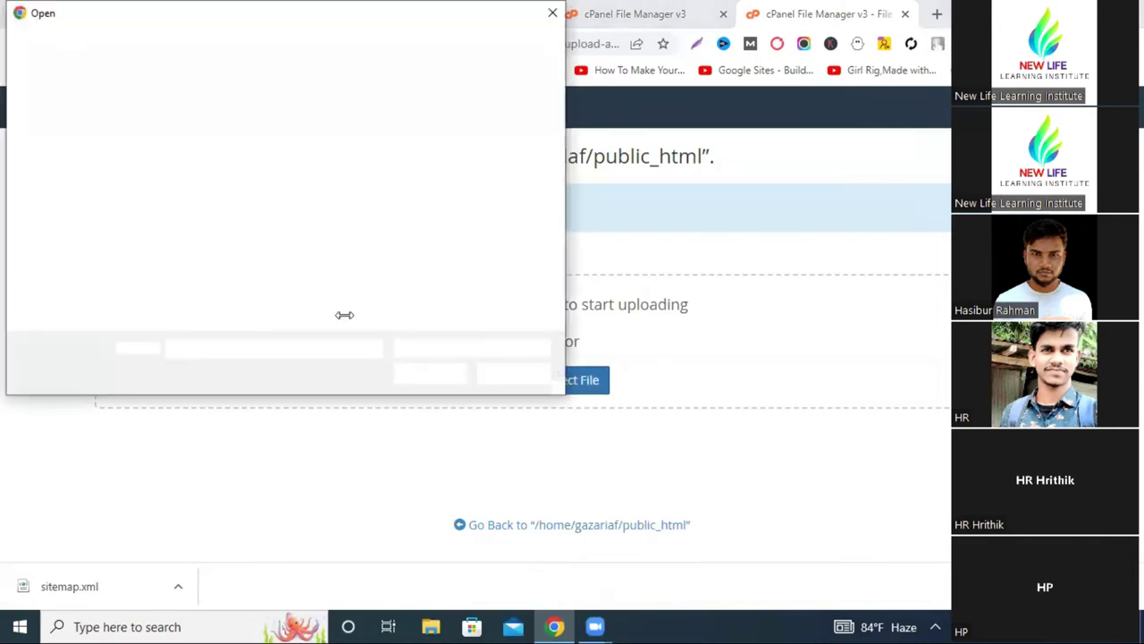
{"action": "left_click", "coordinate": [254, 190]}
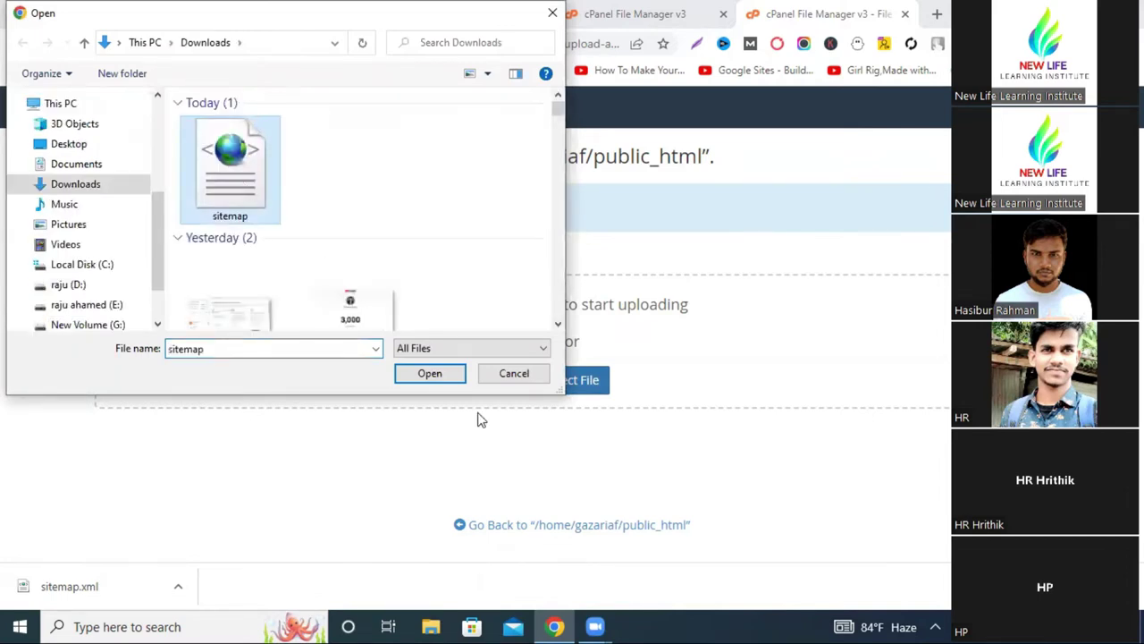
{"action": "left_click", "coordinate": [426, 379]}
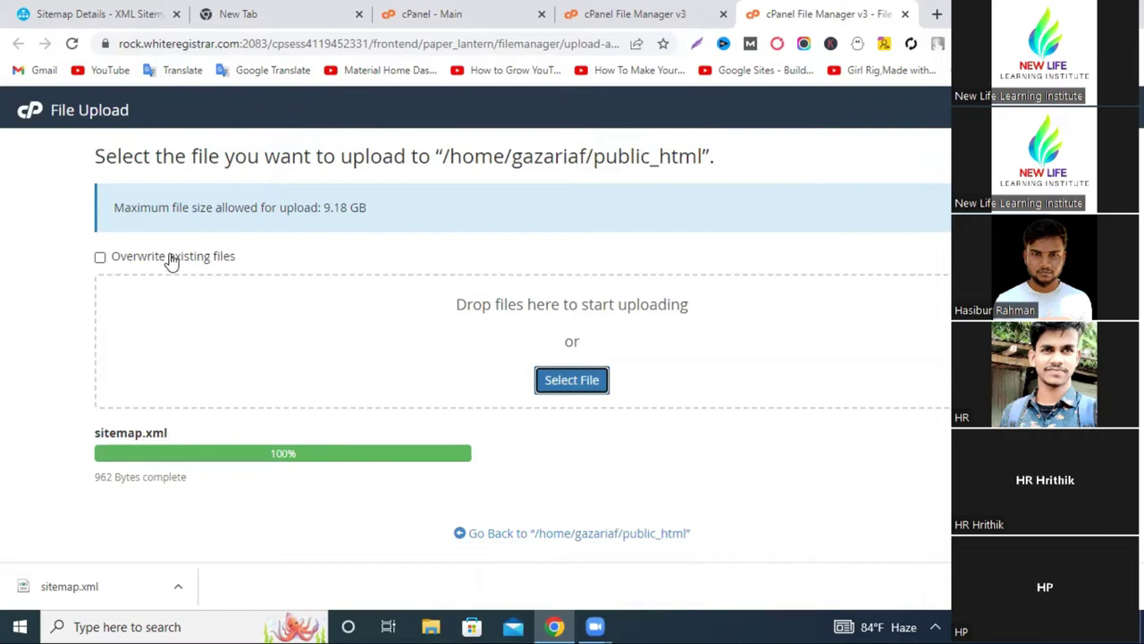
{"action": "left_click", "coordinate": [100, 259]}
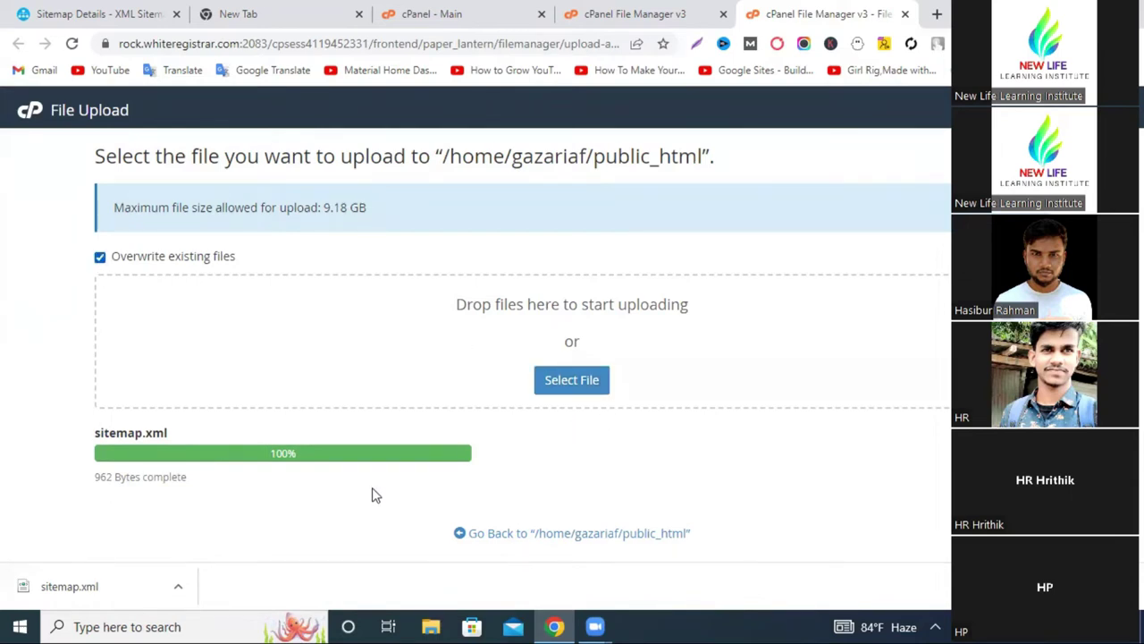
Return to the public_html folder and check the uploaded sitemap.xml in its file list.
{"action": "left_click", "coordinate": [536, 531]}
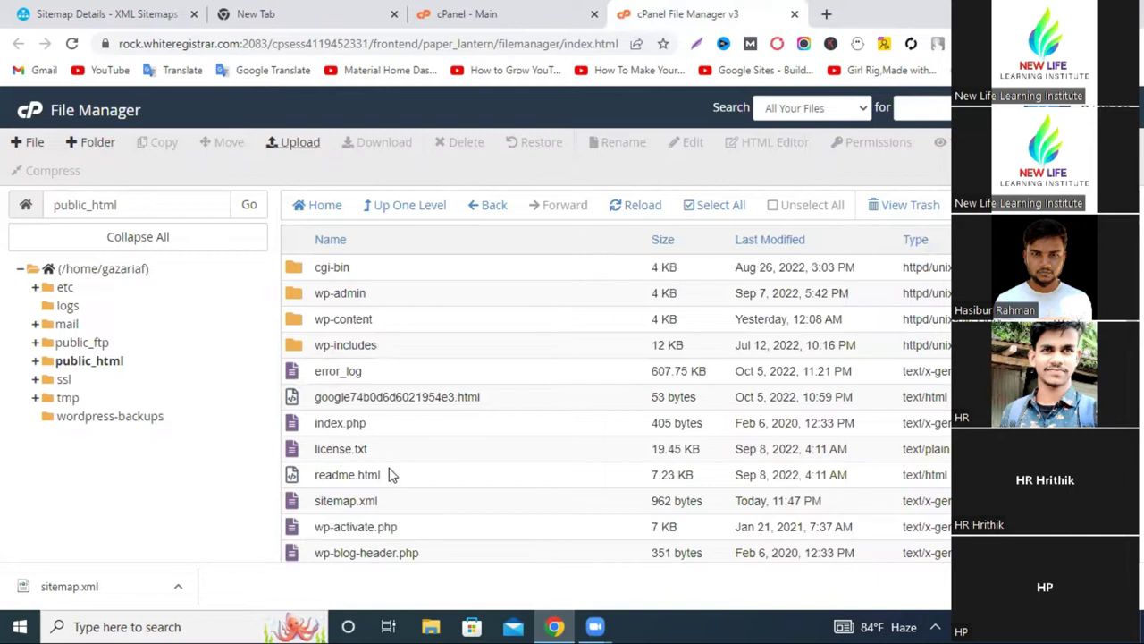
{"action": "left_click", "coordinate": [417, 505]}
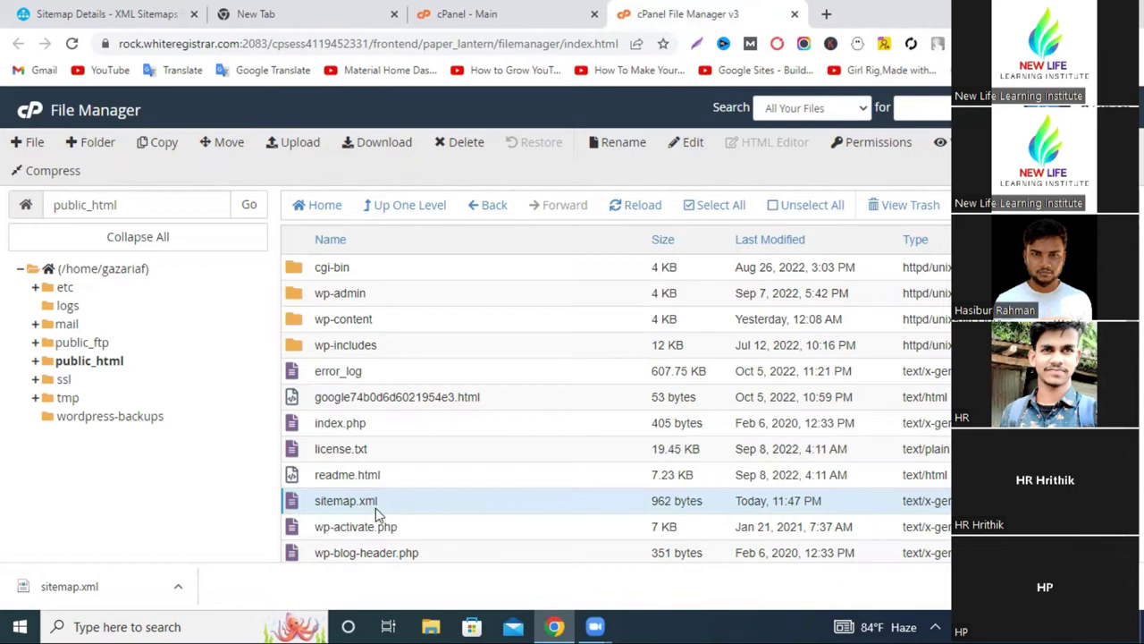
{"action": "right_click", "coordinate": [390, 507]}
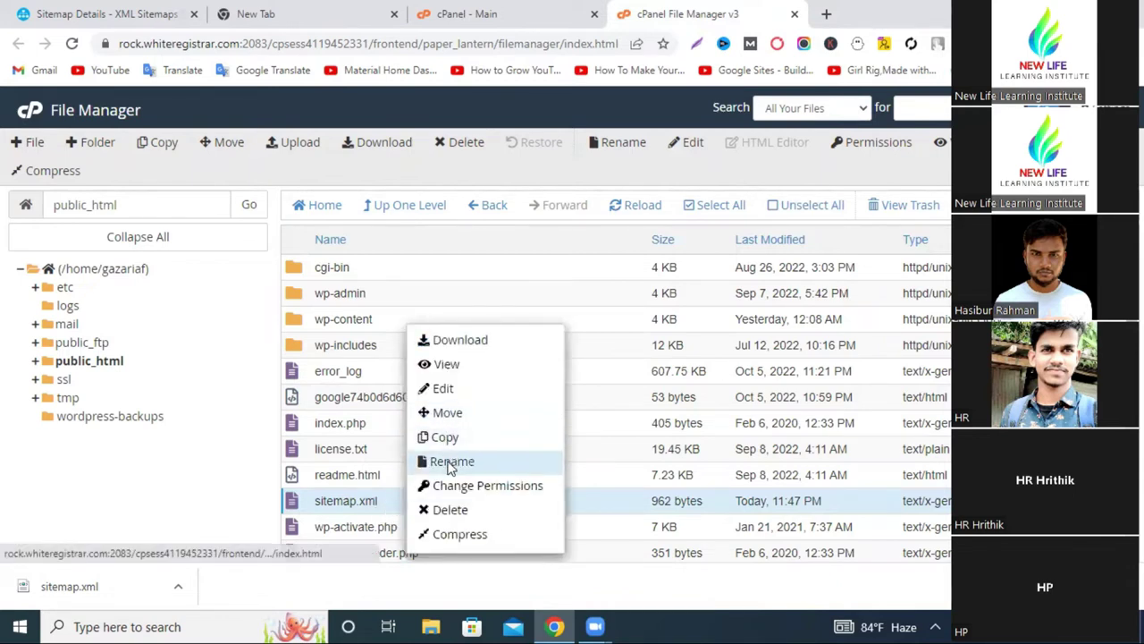
{"action": "left_click", "coordinate": [250, 485]}
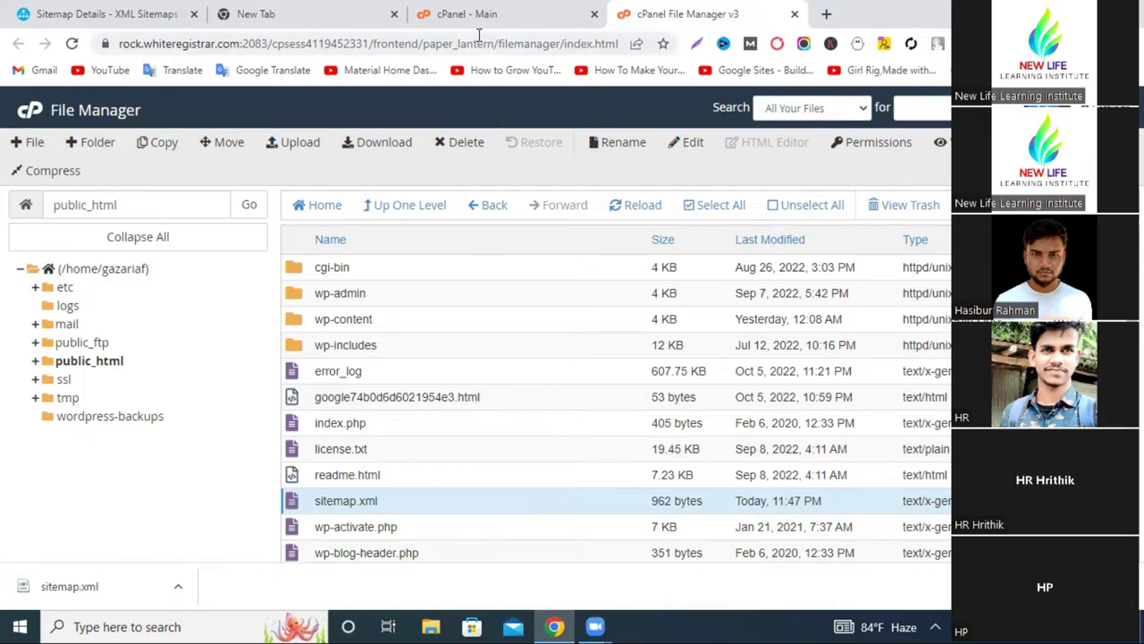
{"action": "left_click", "coordinate": [545, 9]}
{"action": "scroll", "coordinate": [500, 384], "scroll_direction": "up", "scroll_amount": 6}
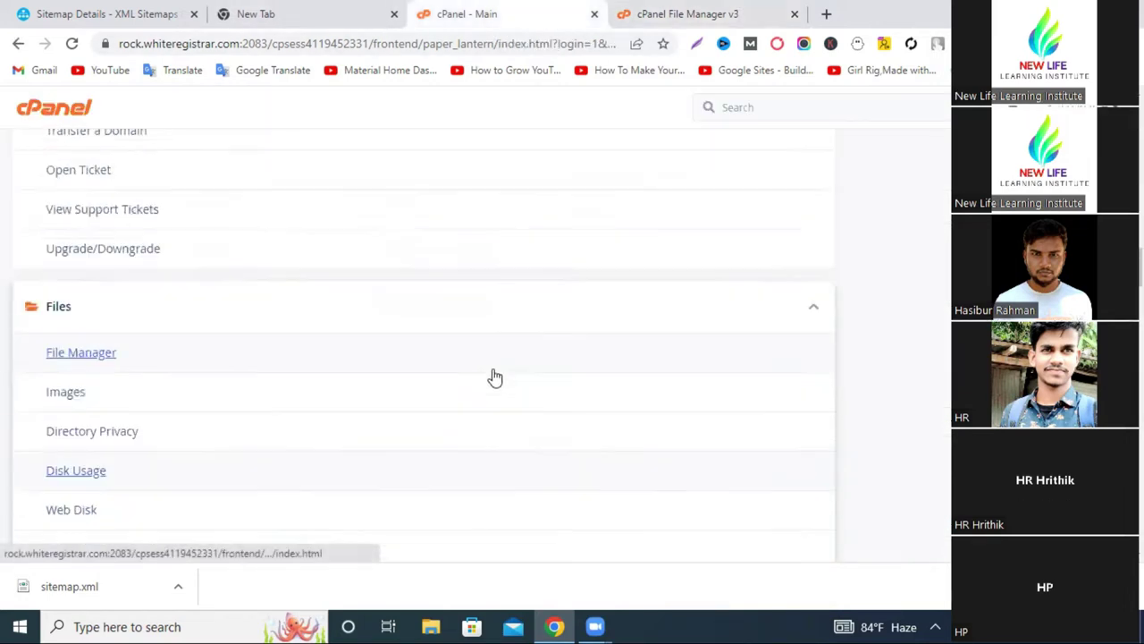
{"action": "scroll", "coordinate": [492, 378], "scroll_direction": "down", "scroll_amount": 11}
{"action": "left_click", "coordinate": [674, 11]}
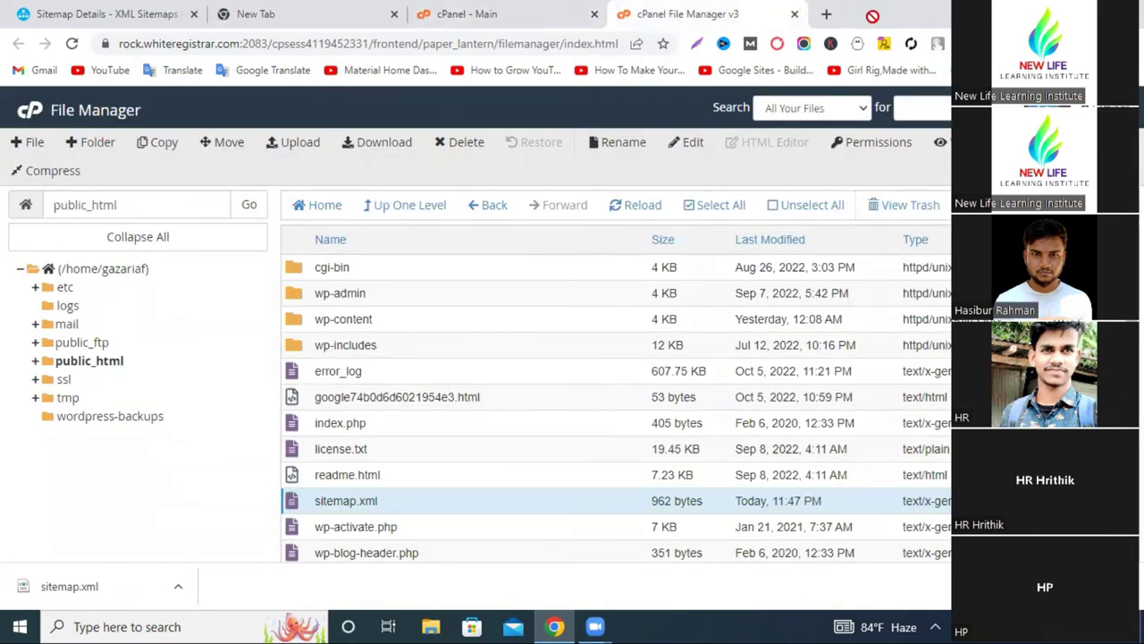
Close the File Manager and open the gazariafreelancingit.com home page in a new tab.
{"action": "left_click", "coordinate": [827, 13]}
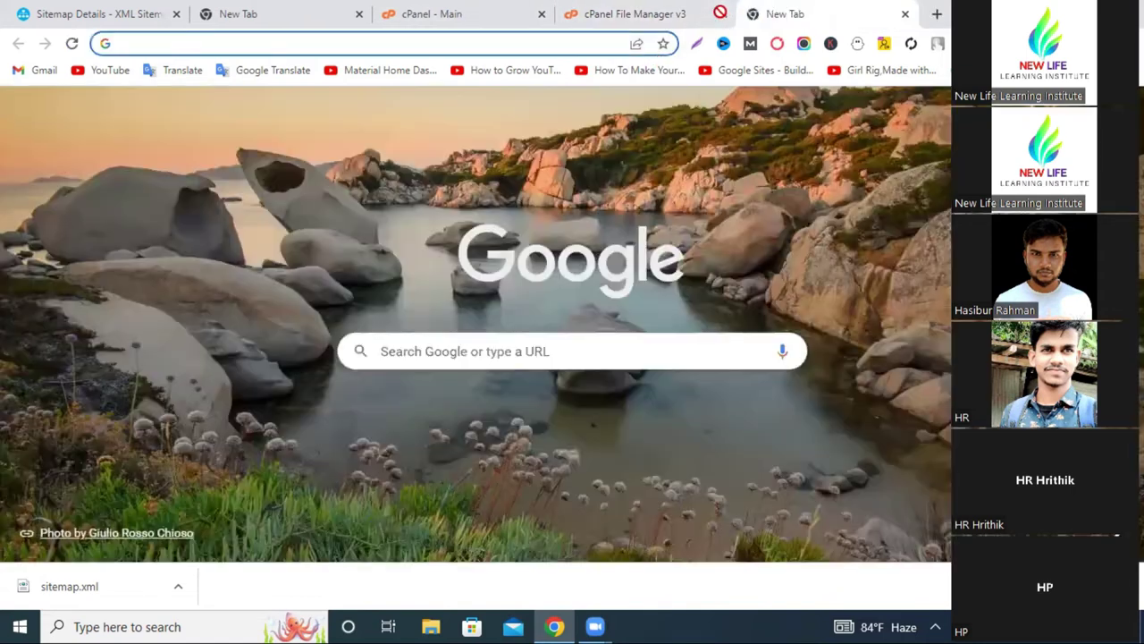
{"action": "middle_click", "coordinate": [565, 25]}
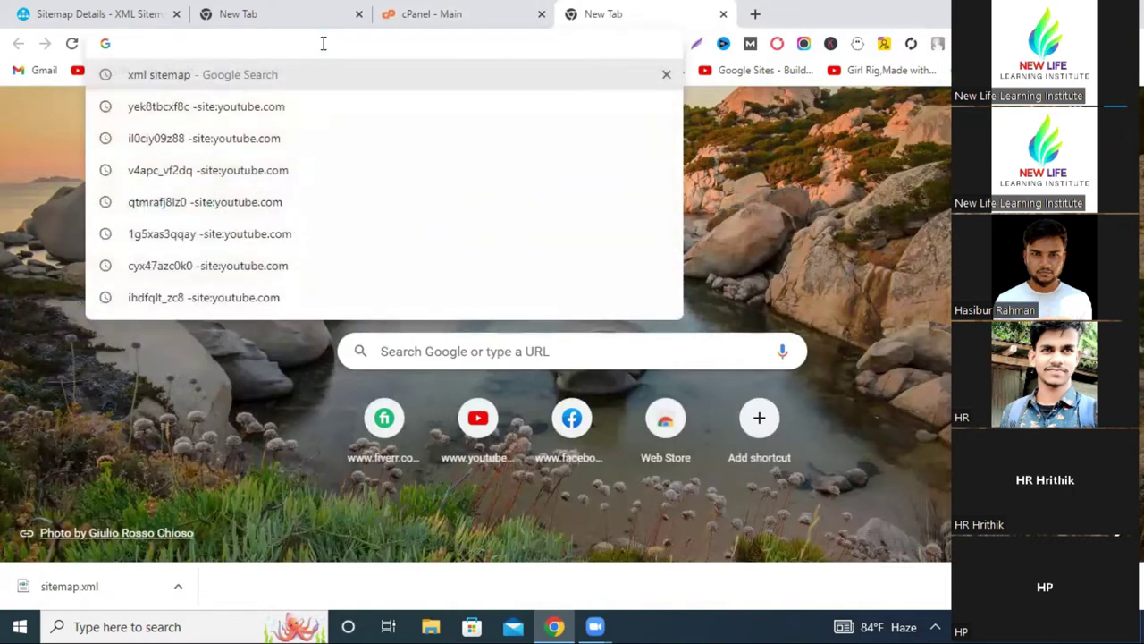
{"action": "type", "text": "g"}
{"action": "key", "text": "Return"}
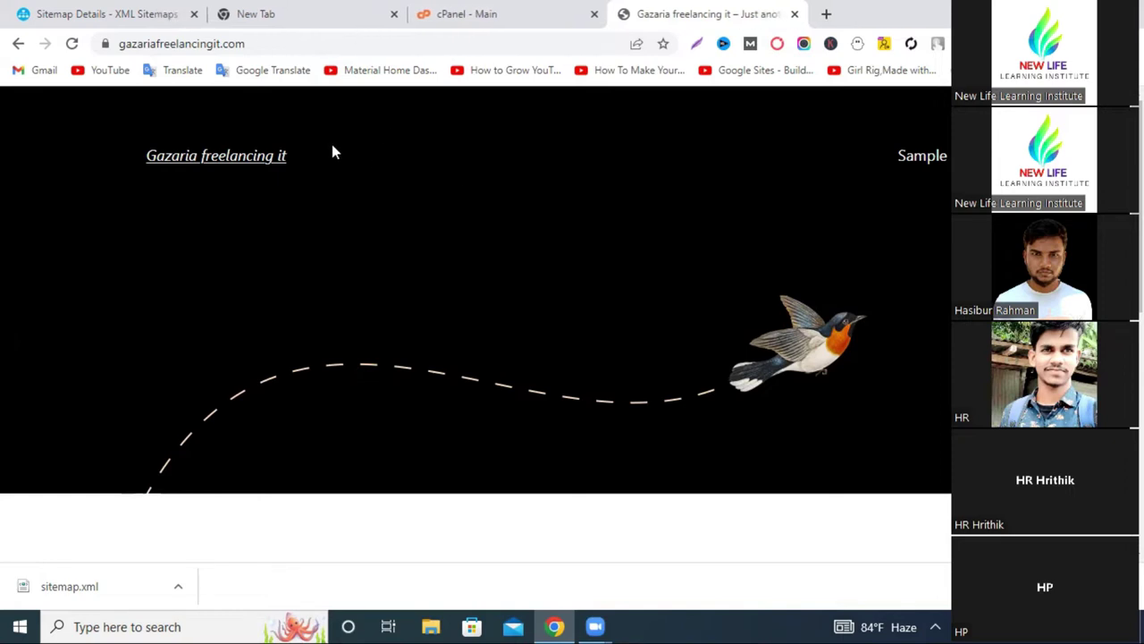
Log in to the WordPress admin at gazariafreelancingit.com/wp-admin/ with the saved credentials and close the cPanel and blank tabs.
{"action": "left_click", "coordinate": [320, 48]}
{"action": "left_click", "coordinate": [322, 49]}
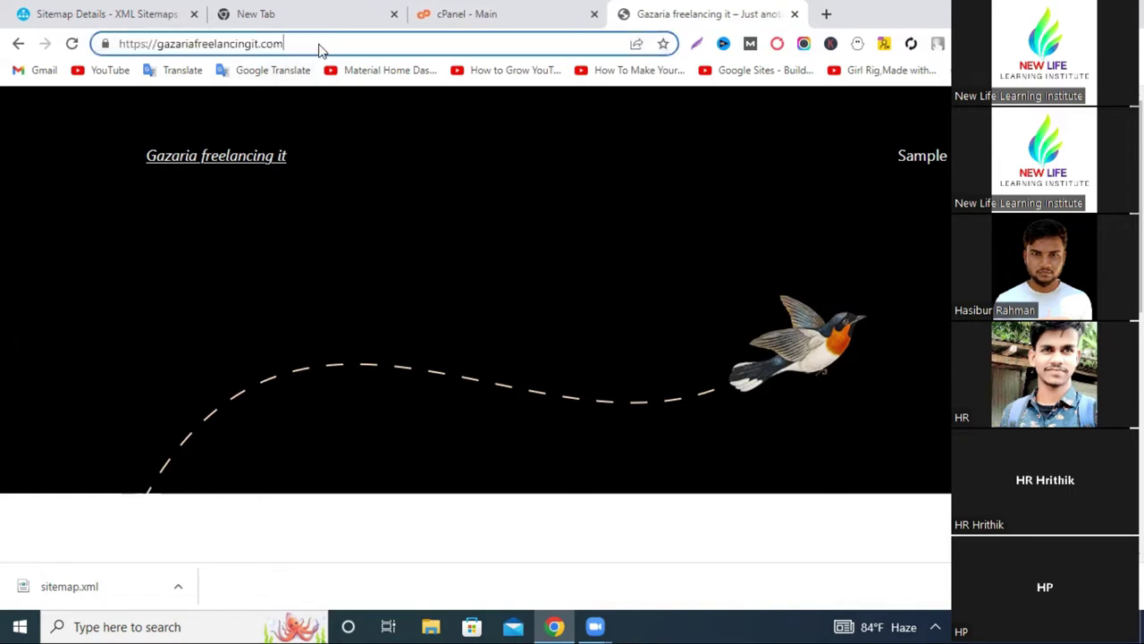
{"action": "type", "text": "/"}
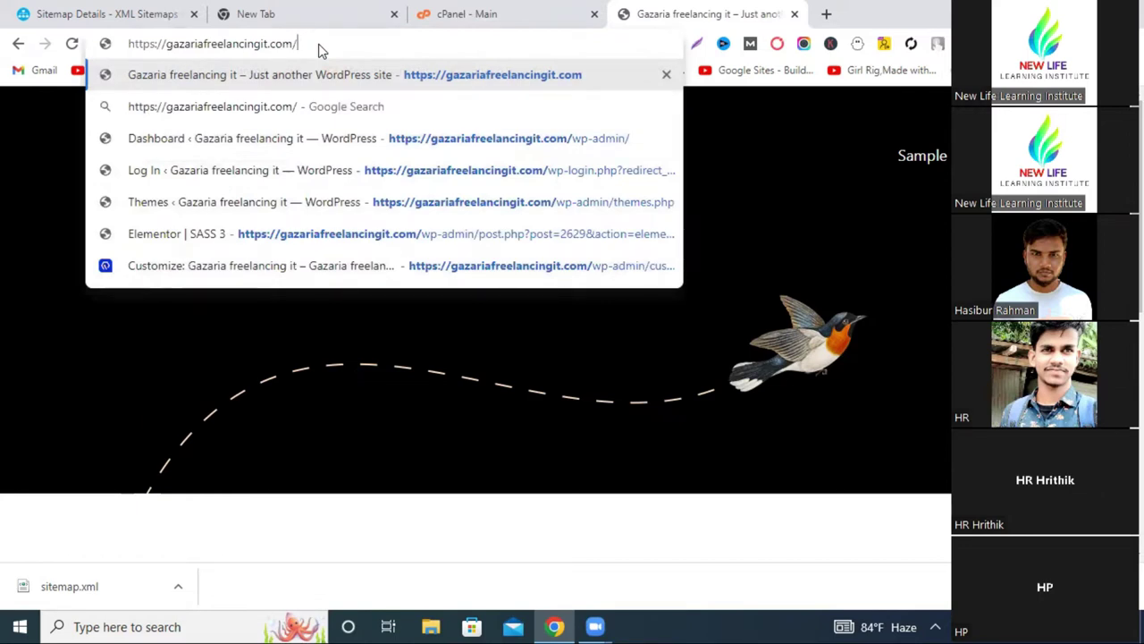
{"action": "type", "text": "wp"}
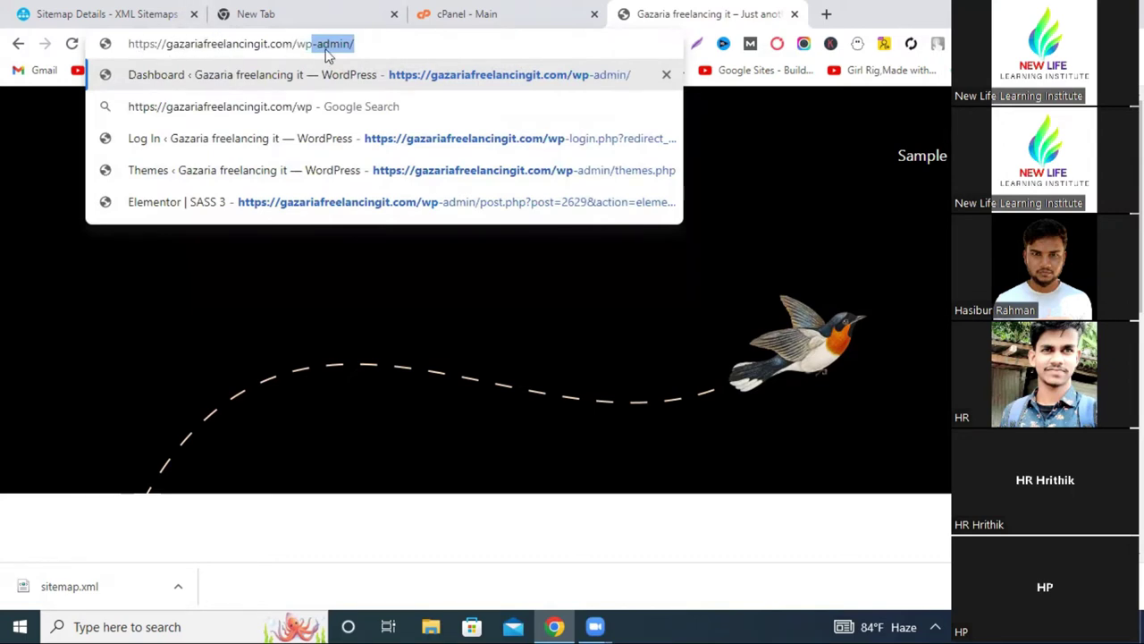
{"action": "key", "text": "Return"}
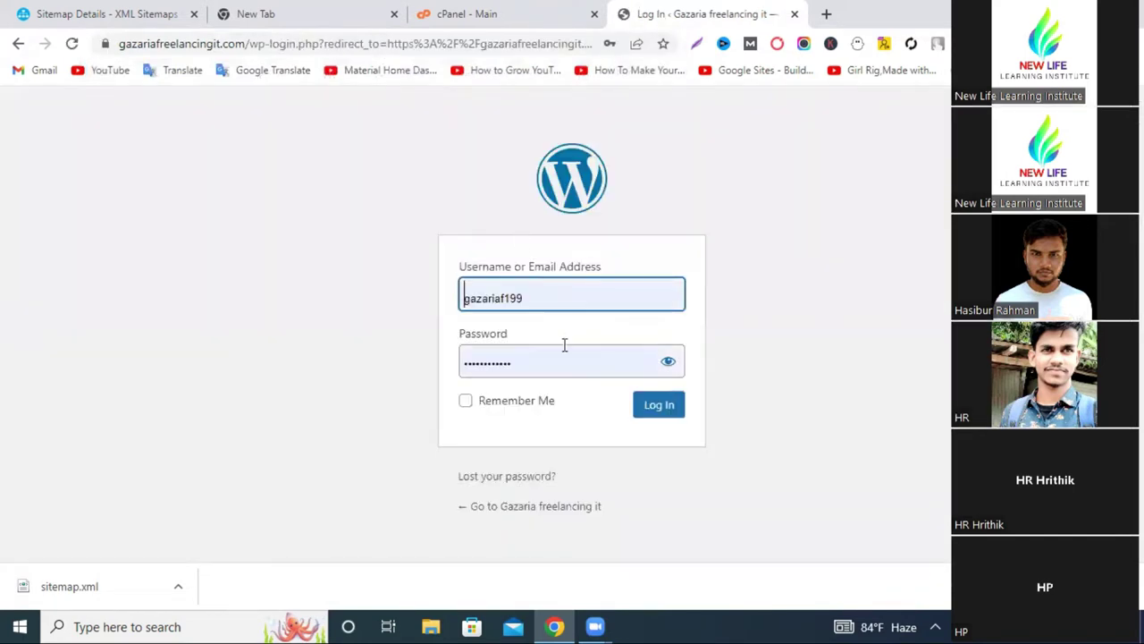
{"action": "left_click", "coordinate": [664, 412]}
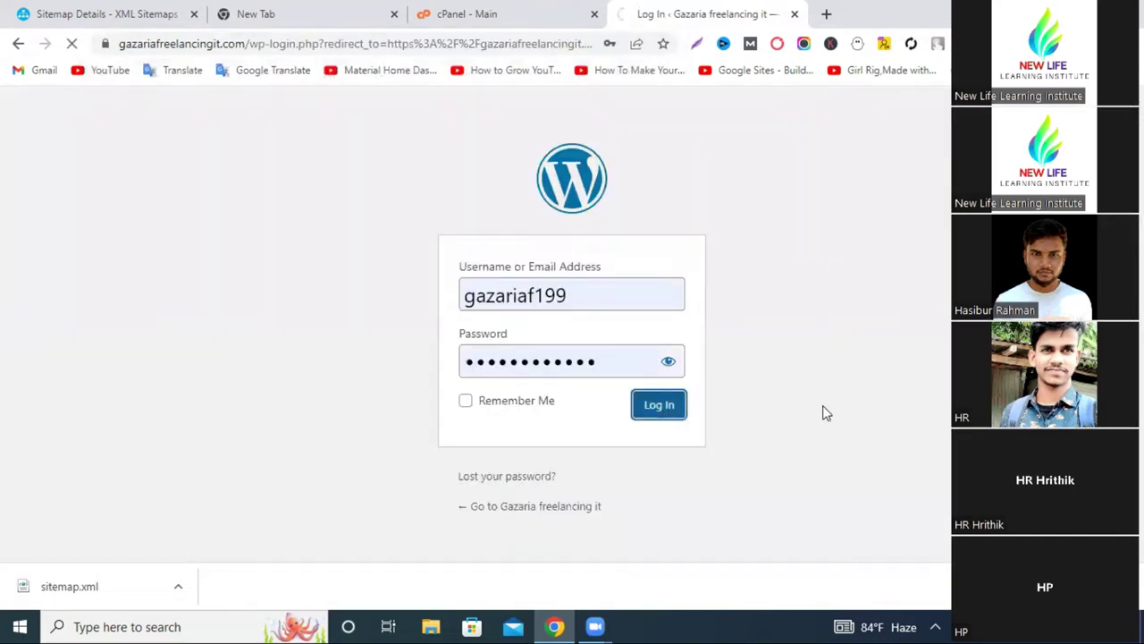
{"action": "left_click", "coordinate": [592, 16]}
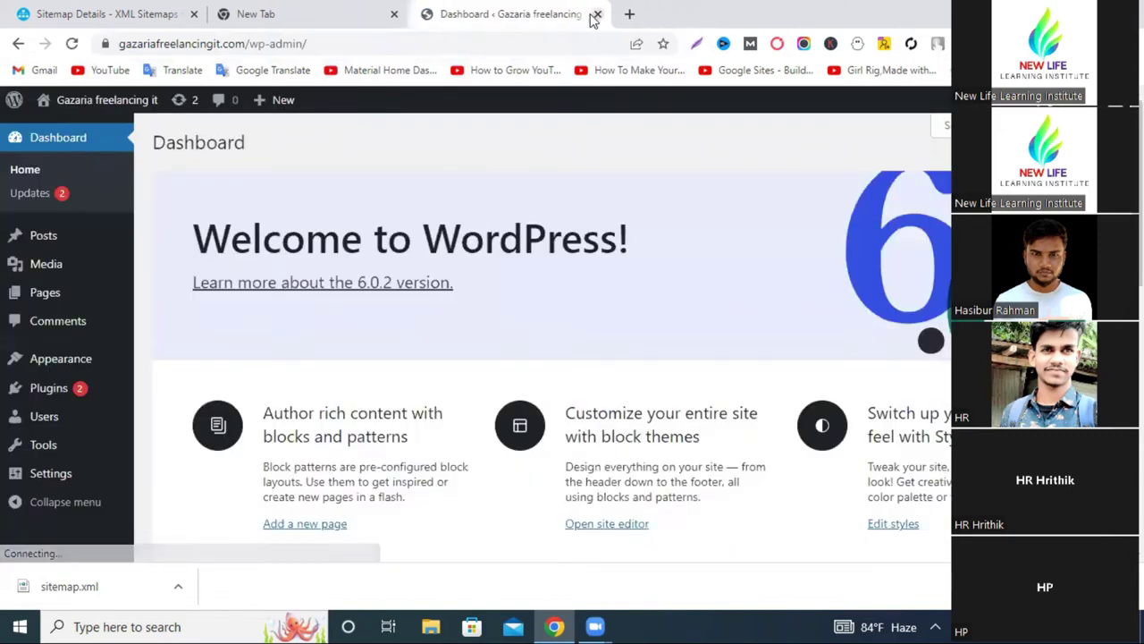
{"action": "left_click", "coordinate": [393, 16]}
Go to the page for adding new plugins and search the plugin directory for "seo".
{"action": "scroll", "coordinate": [268, 368], "scroll_direction": "down", "scroll_amount": 3}
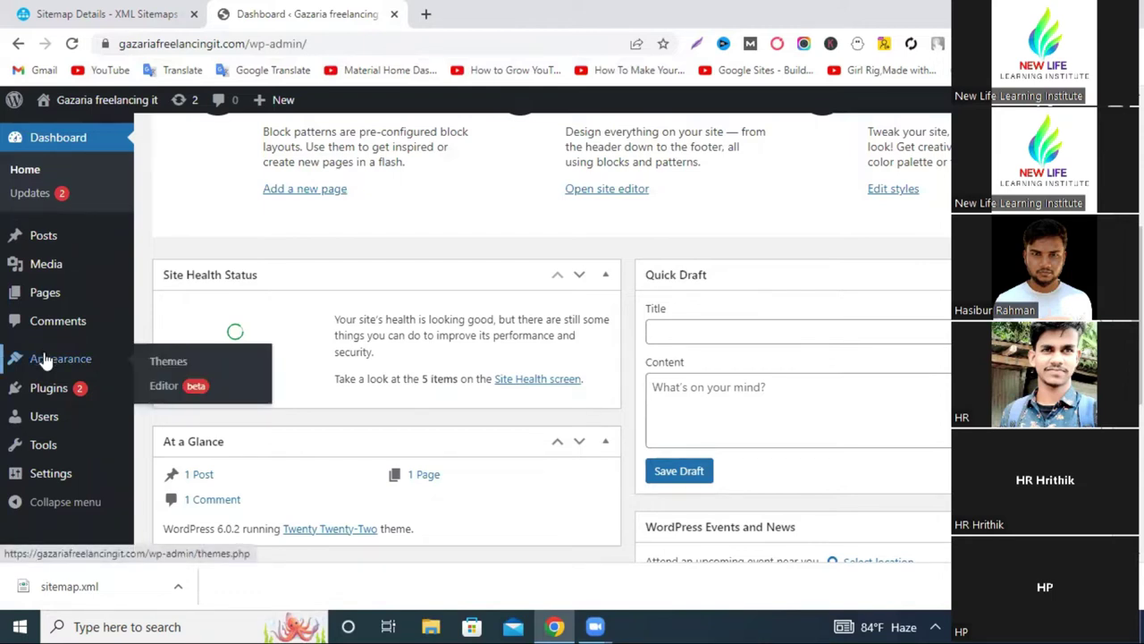
{"action": "left_click", "coordinate": [39, 390]}
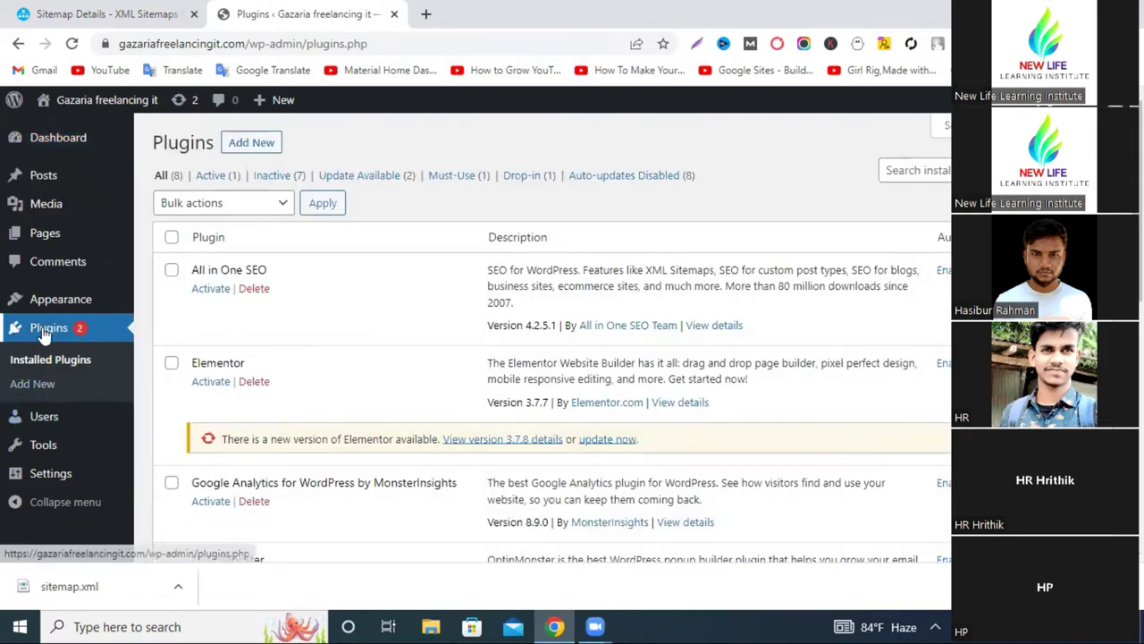
{"action": "left_click", "coordinate": [252, 145]}
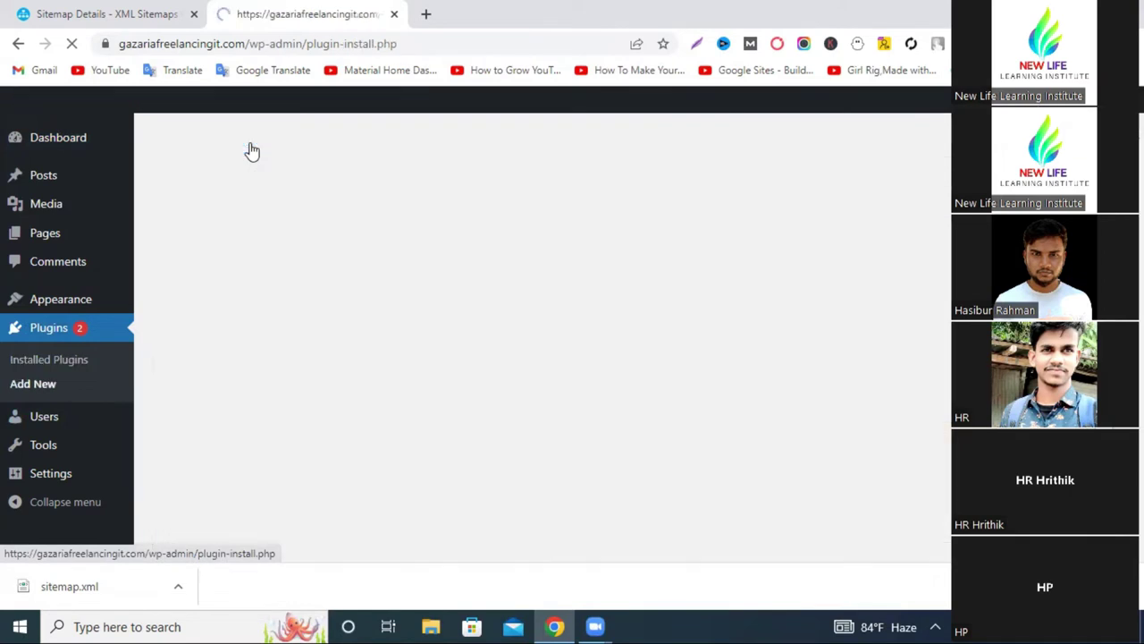
{"action": "left_click", "coordinate": [903, 186]}
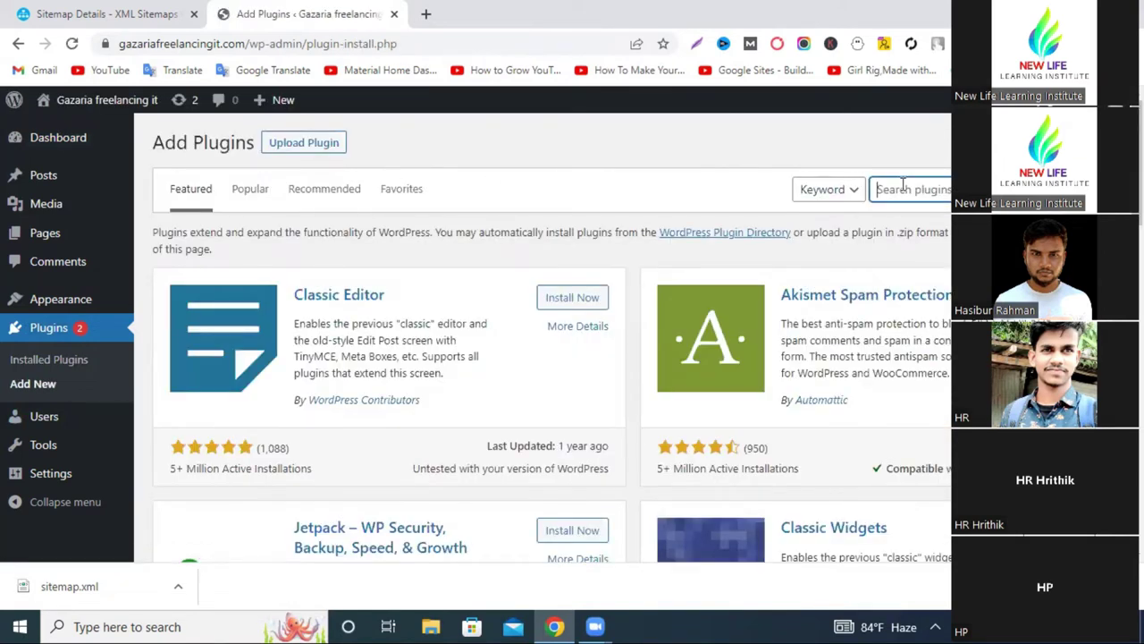
{"action": "type", "text": "seo"}
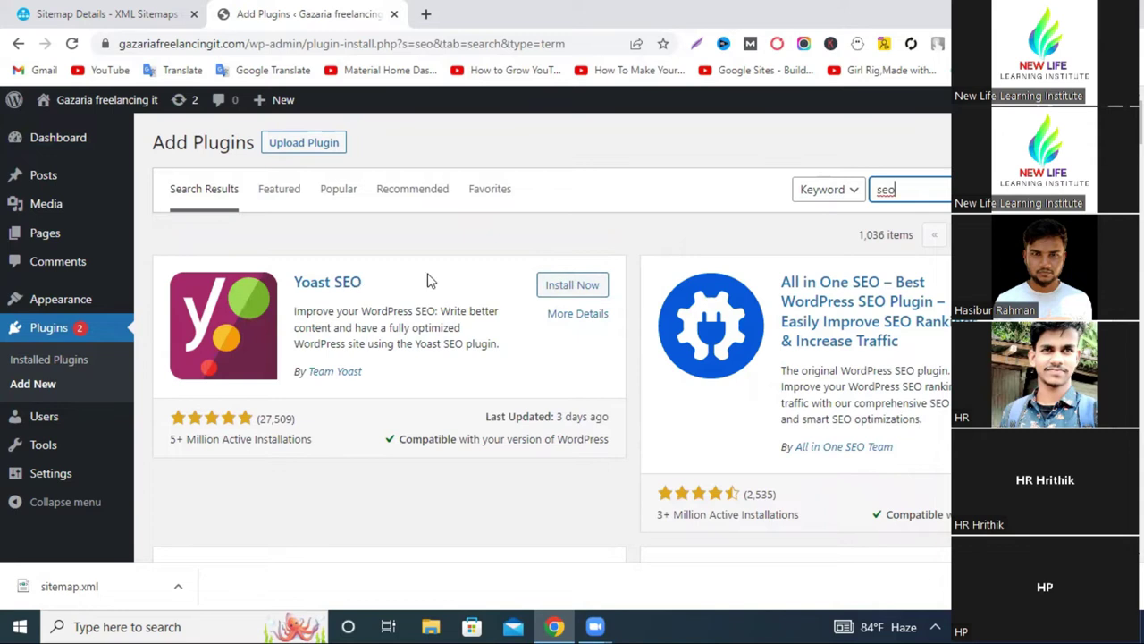
Install and activate the Yoast SEO plugin.
{"action": "left_click", "coordinate": [573, 292]}
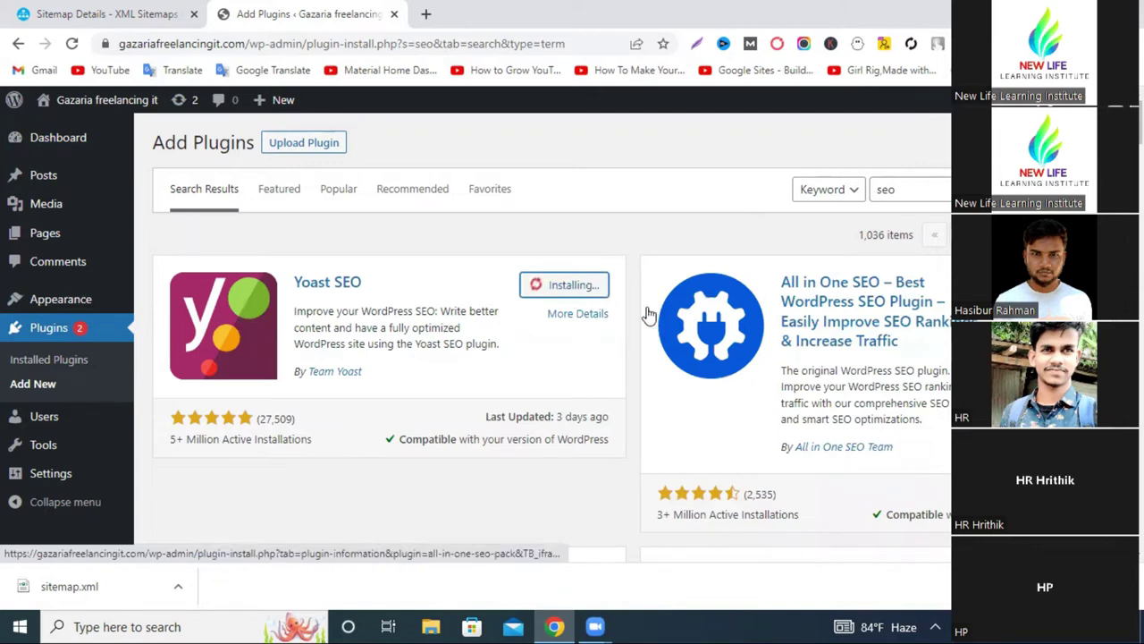
{"action": "scroll", "coordinate": [584, 439], "scroll_direction": "down", "scroll_amount": 1}
{"action": "scroll", "coordinate": [585, 443], "scroll_direction": "up", "scroll_amount": 1}
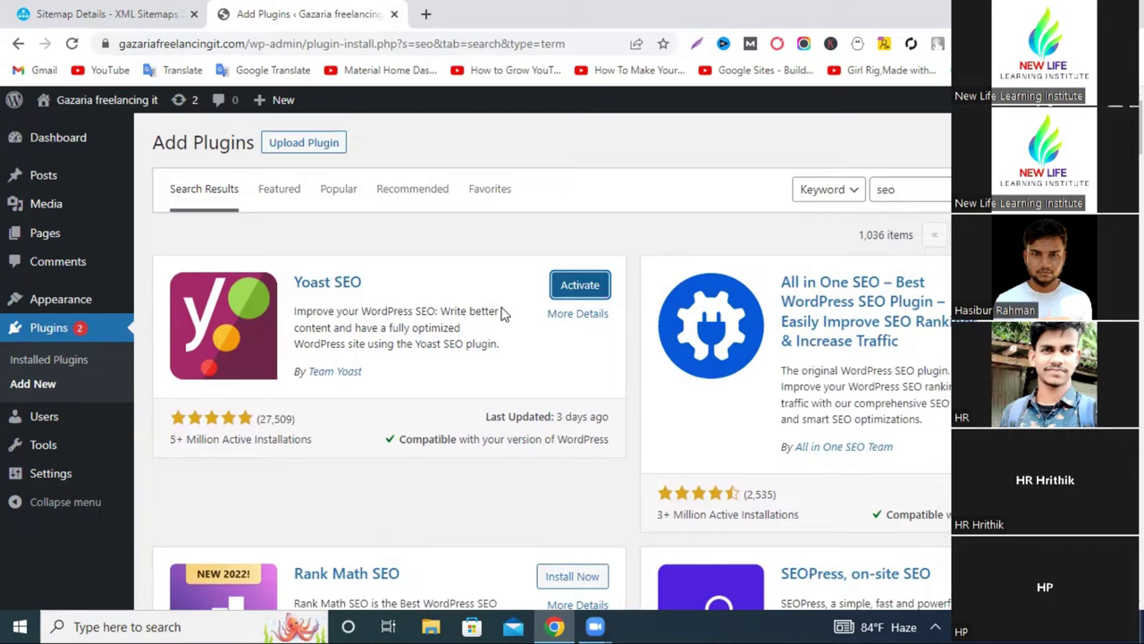
{"action": "left_click", "coordinate": [581, 288]}
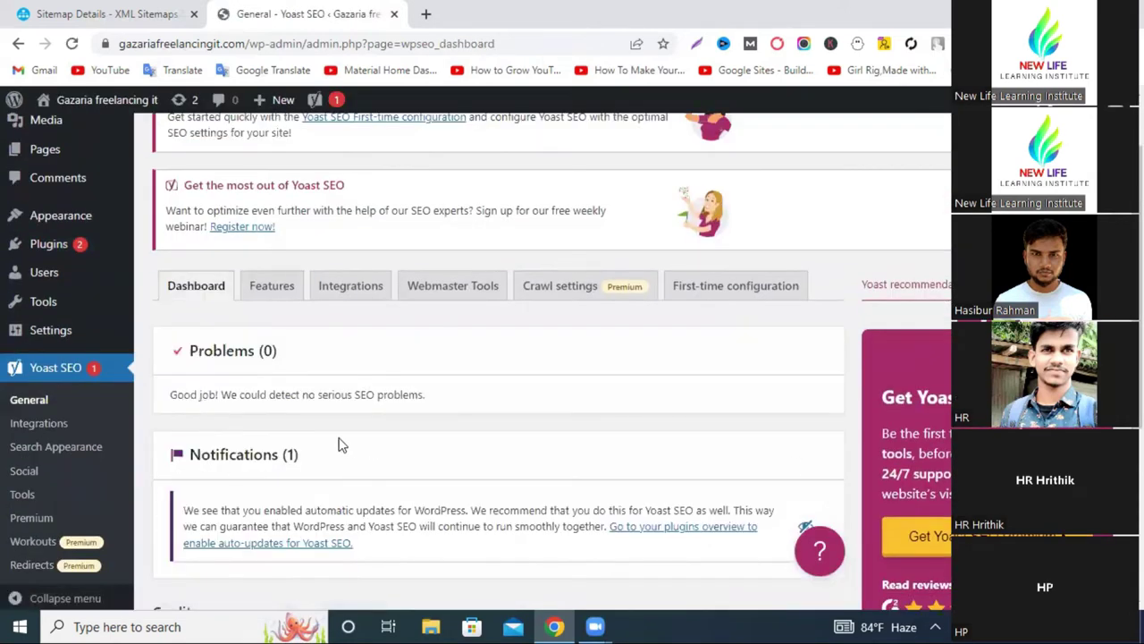
Open the Features section of Yoast SEO's General settings and locate the XML sitemaps option.
{"action": "left_click", "coordinate": [29, 404]}
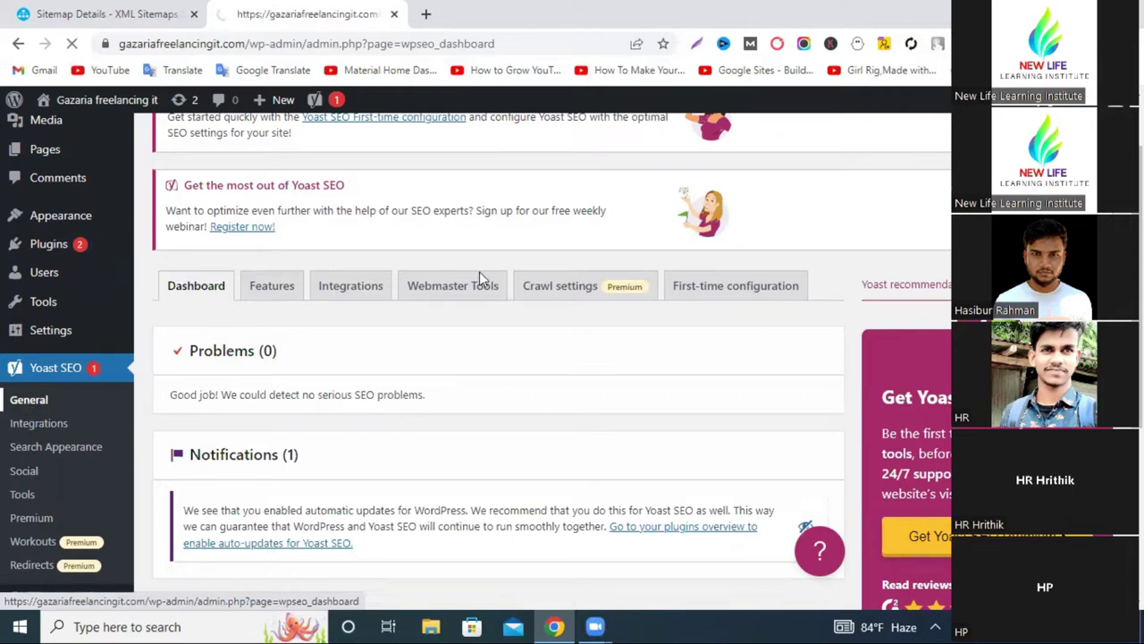
{"action": "scroll", "coordinate": [393, 353], "scroll_direction": "down", "scroll_amount": 2}
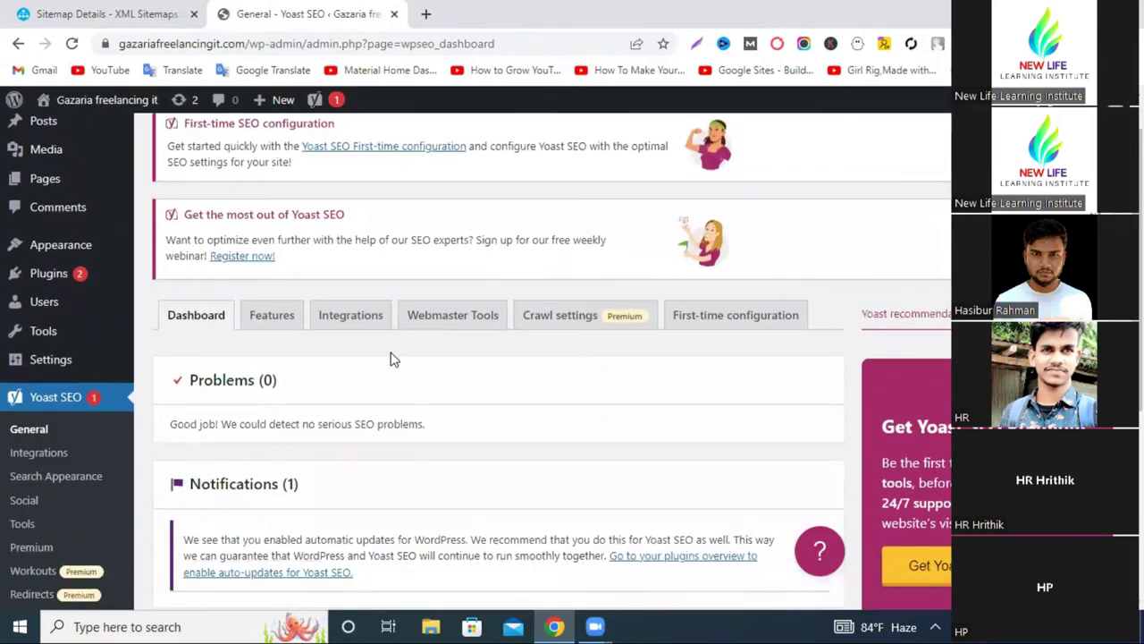
{"action": "left_click", "coordinate": [354, 286]}
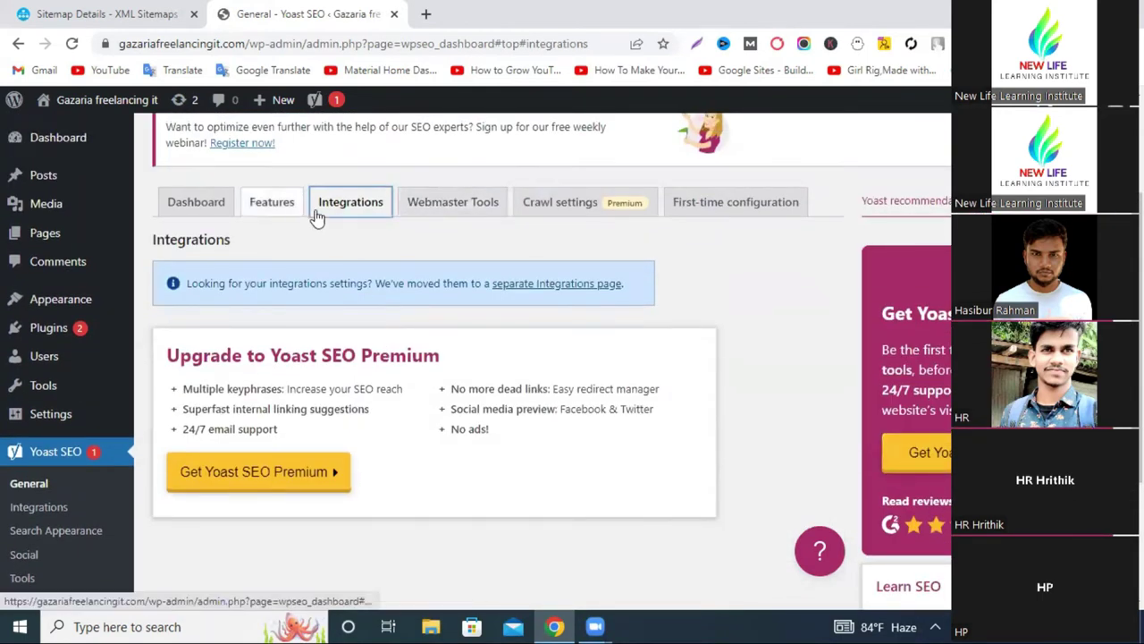
{"action": "left_click", "coordinate": [284, 211]}
{"action": "scroll", "coordinate": [373, 235], "scroll_direction": "down", "scroll_amount": 1}
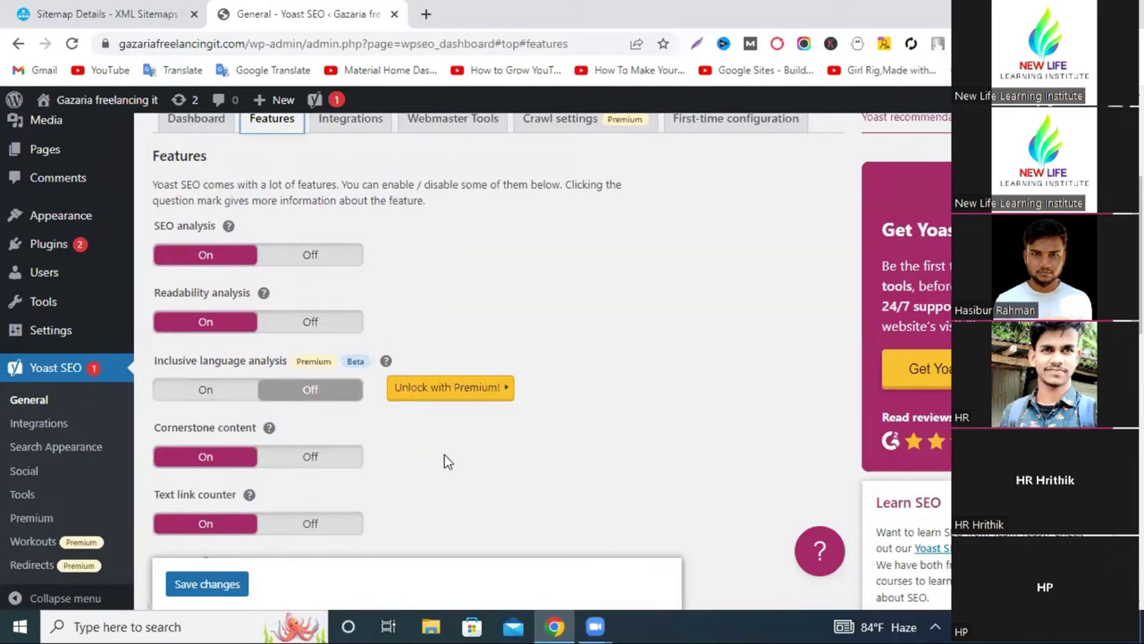
{"action": "scroll", "coordinate": [447, 461], "scroll_direction": "down", "scroll_amount": 2}
{"action": "scroll", "coordinate": [366, 452], "scroll_direction": "down", "scroll_amount": 1}
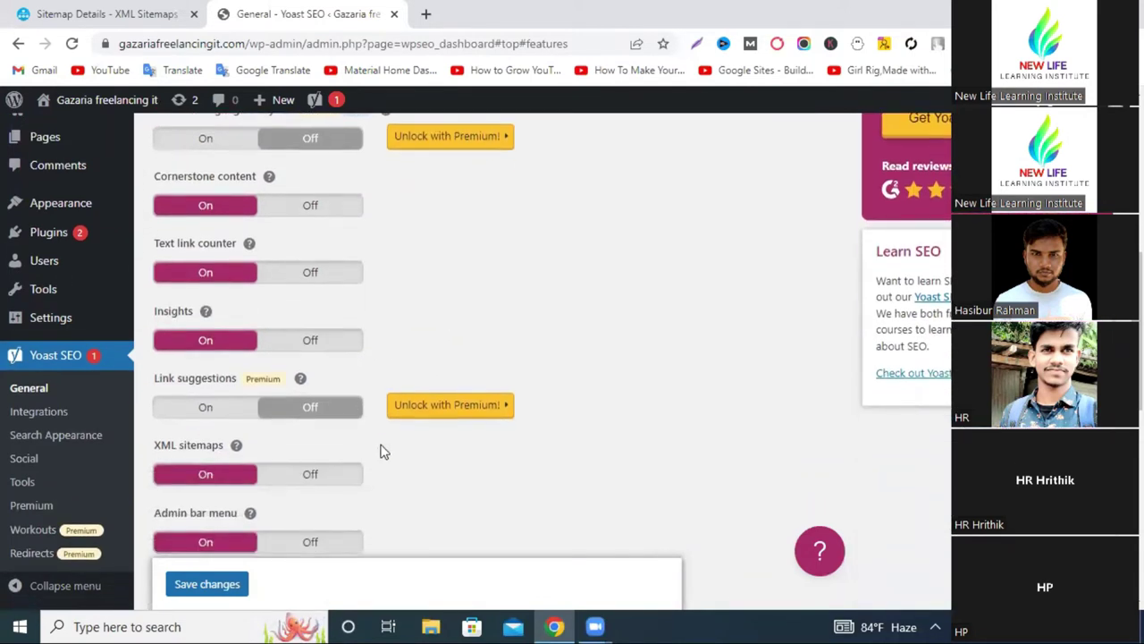
{"action": "scroll", "coordinate": [202, 476], "scroll_direction": "down", "scroll_amount": 2}
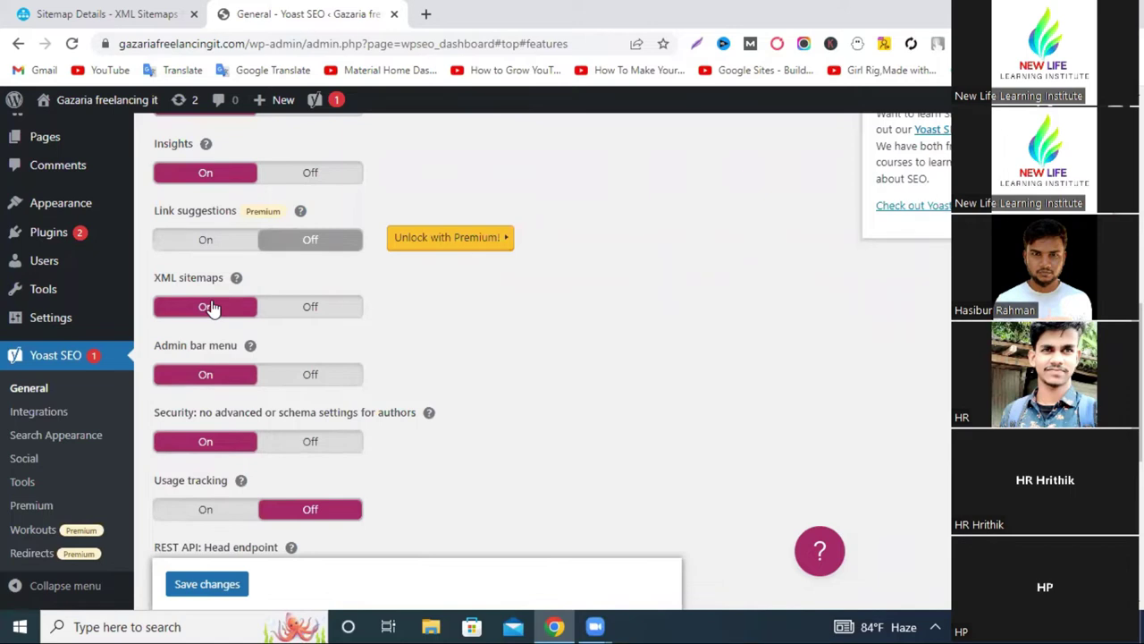
Switch the XML sitemaps feature off and back on.
{"action": "left_click", "coordinate": [302, 313]}
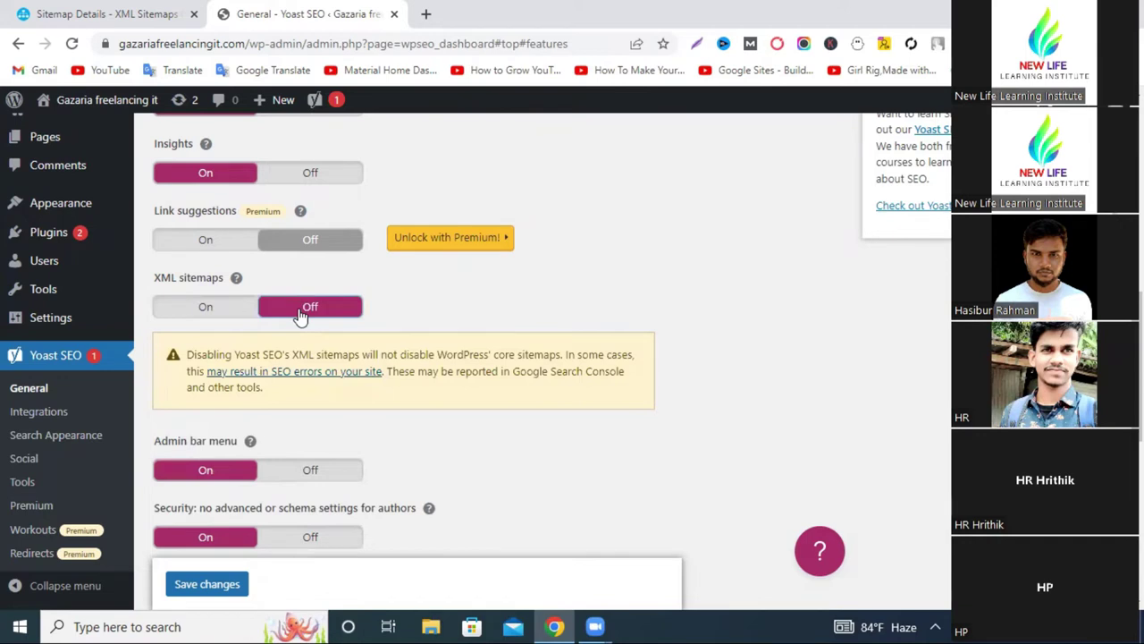
{"action": "left_click", "coordinate": [190, 314]}
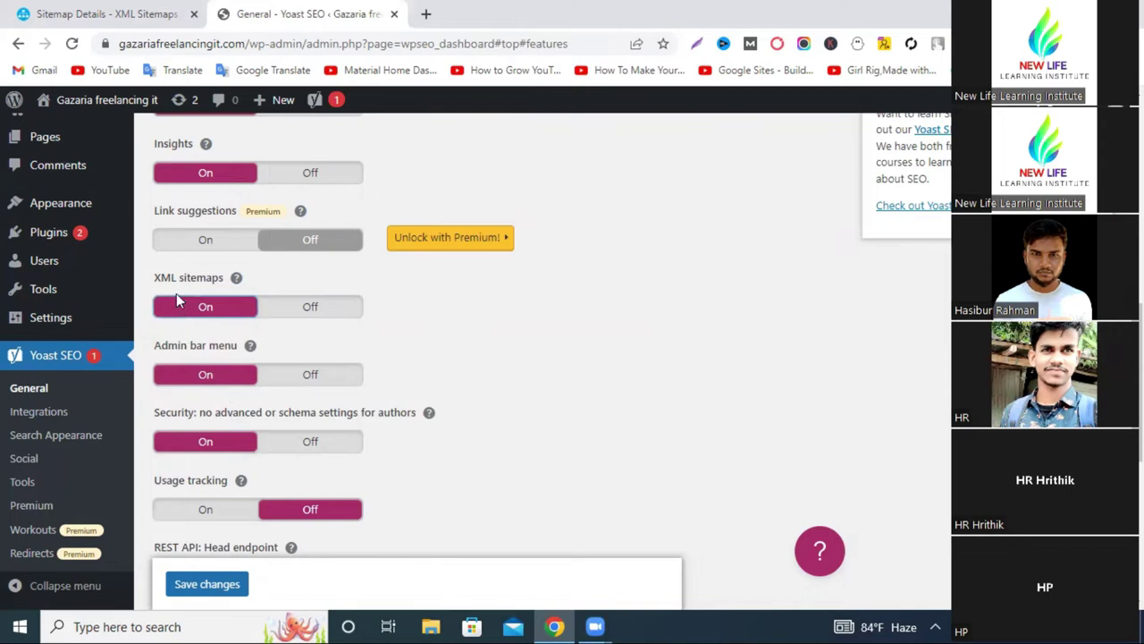
{"action": "left_click_drag", "start_coordinate": [170, 278], "coordinate": [240, 288]}
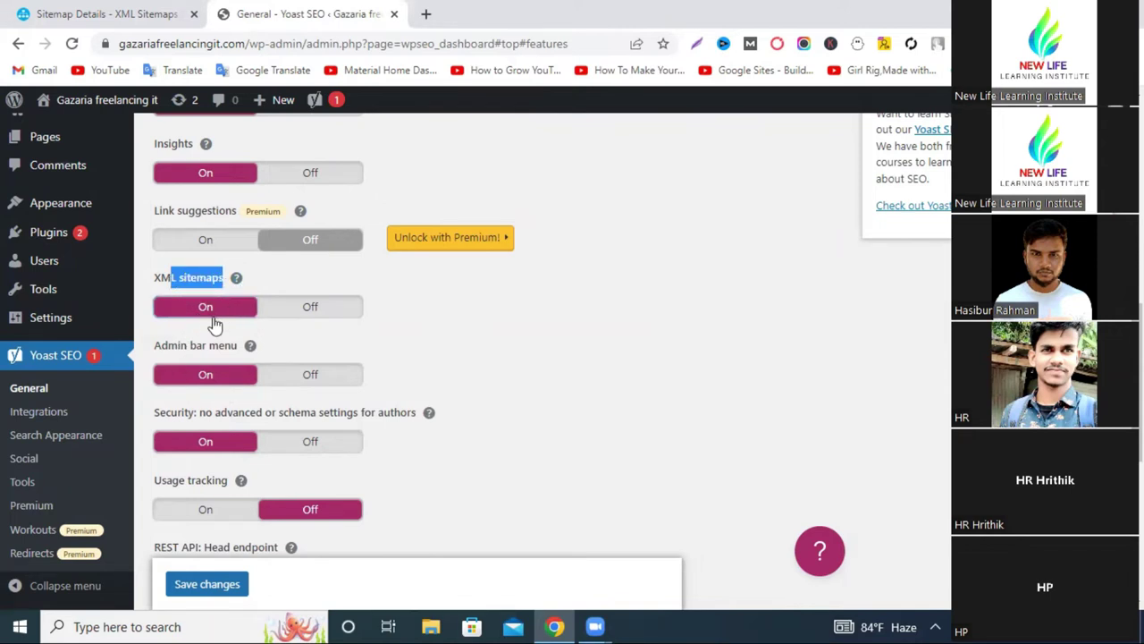
Review the feature switches in Yoast SEO's General settings, from SEO analysis down to XML sitemaps.
{"action": "scroll", "coordinate": [518, 358], "scroll_direction": "up", "scroll_amount": 1}
{"action": "scroll", "coordinate": [511, 366], "scroll_direction": "up", "scroll_amount": 5}
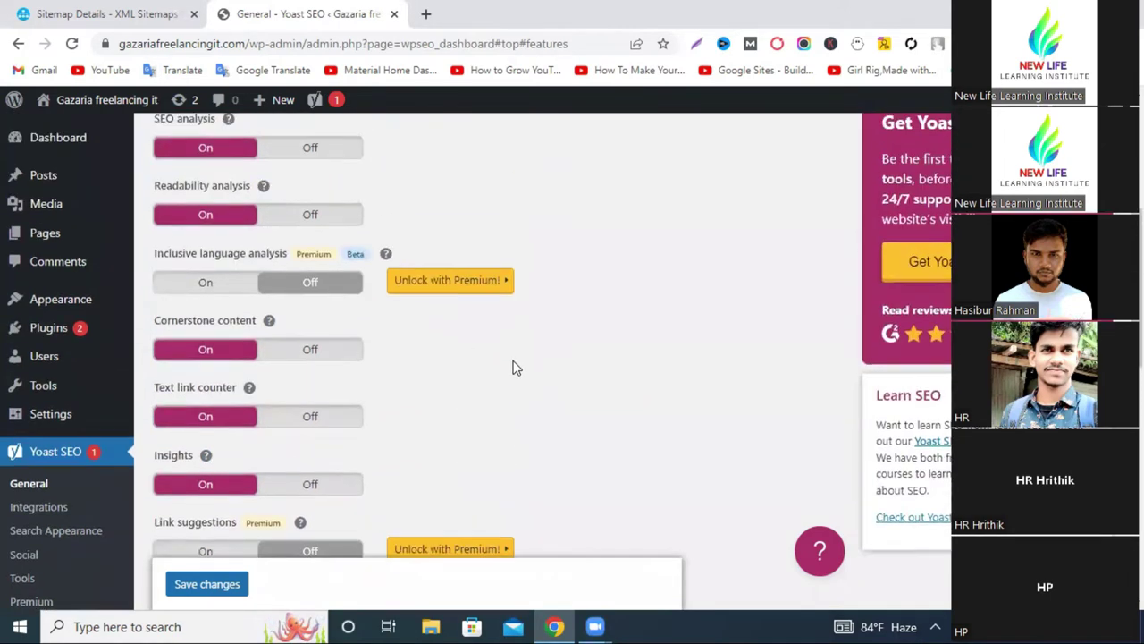
{"action": "scroll", "coordinate": [447, 384], "scroll_direction": "down", "scroll_amount": 3}
{"action": "scroll", "coordinate": [393, 442], "scroll_direction": "down", "scroll_amount": 5}
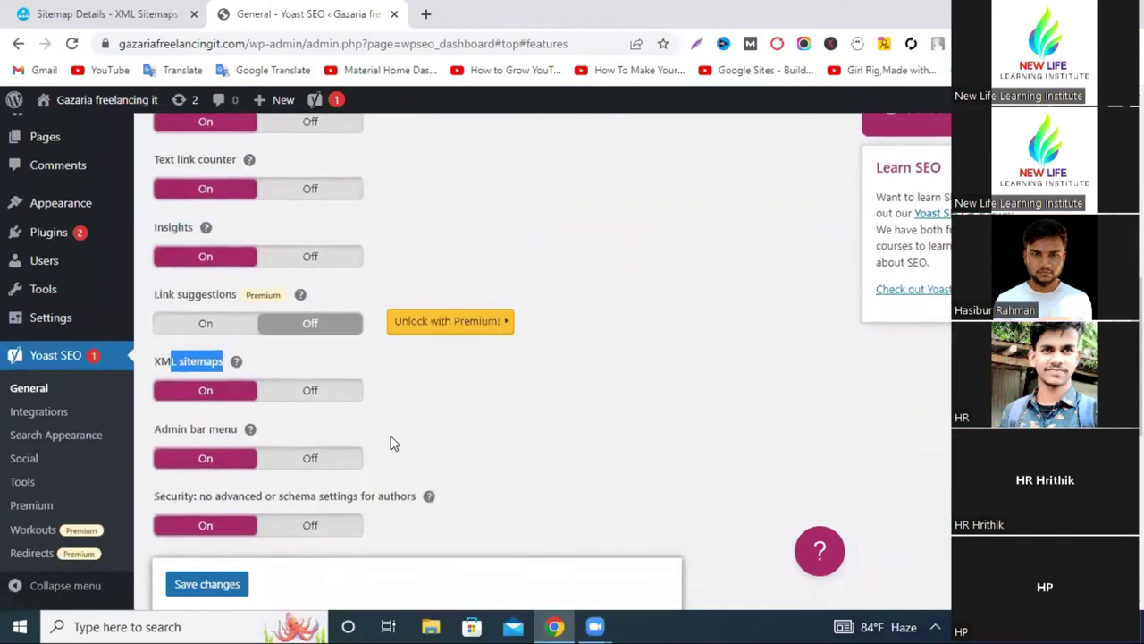
{"action": "left_click", "coordinate": [483, 372]}
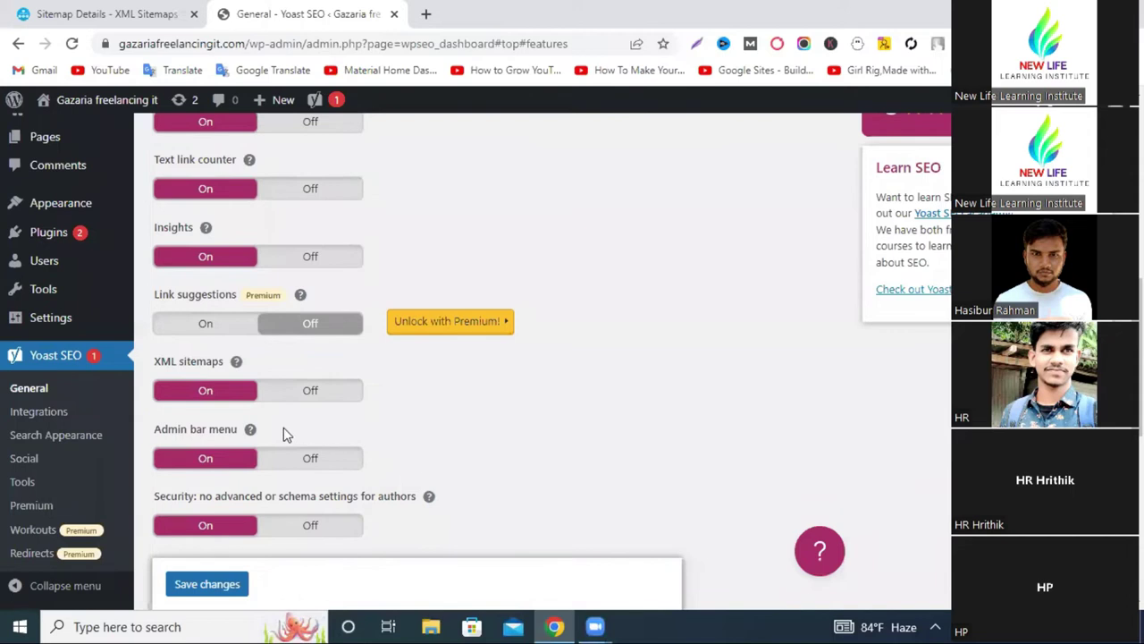
{"action": "scroll", "coordinate": [600, 447], "scroll_direction": "up", "scroll_amount": 5}
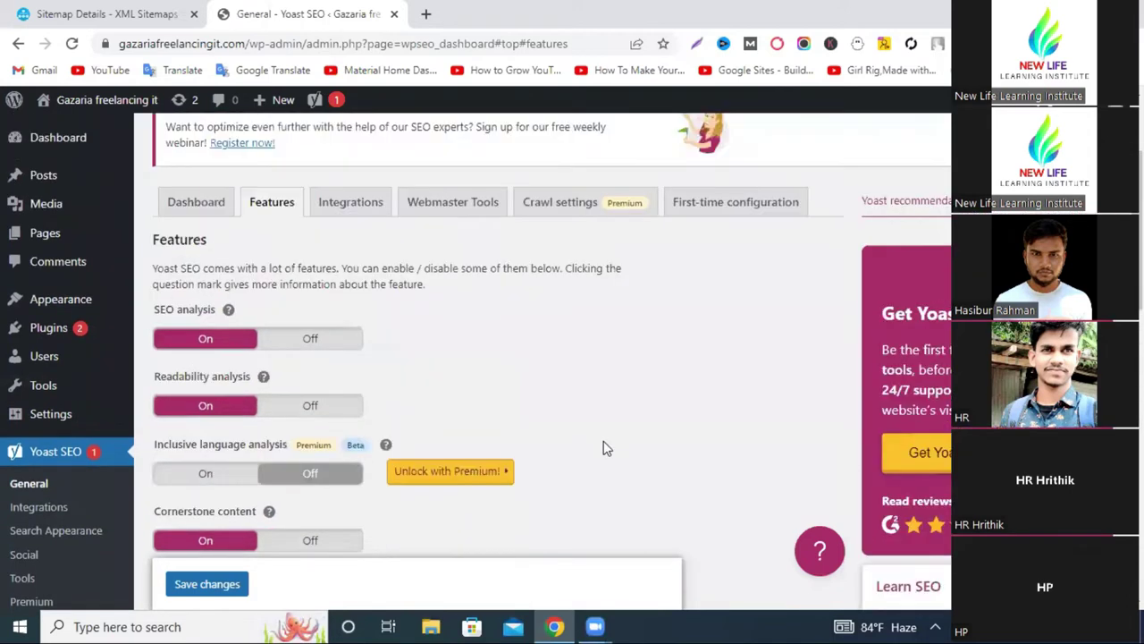
{"action": "scroll", "coordinate": [602, 447], "scroll_direction": "up", "scroll_amount": 2}
{"action": "scroll", "coordinate": [604, 440], "scroll_direction": "down", "scroll_amount": 7}
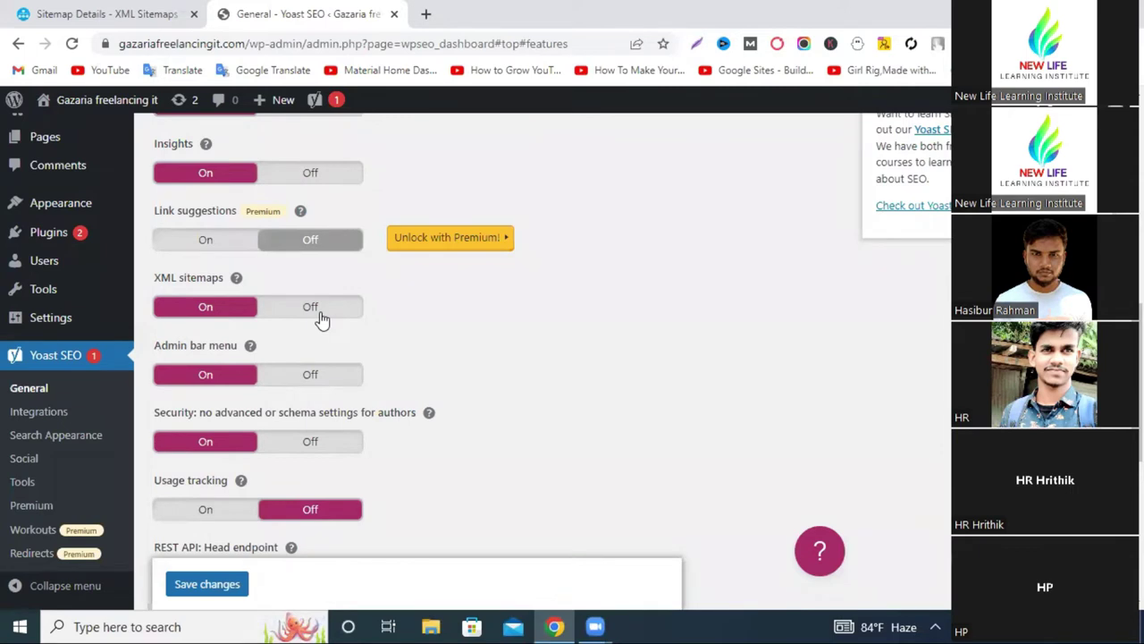
{"action": "scroll", "coordinate": [322, 326], "scroll_direction": "up", "scroll_amount": 7}
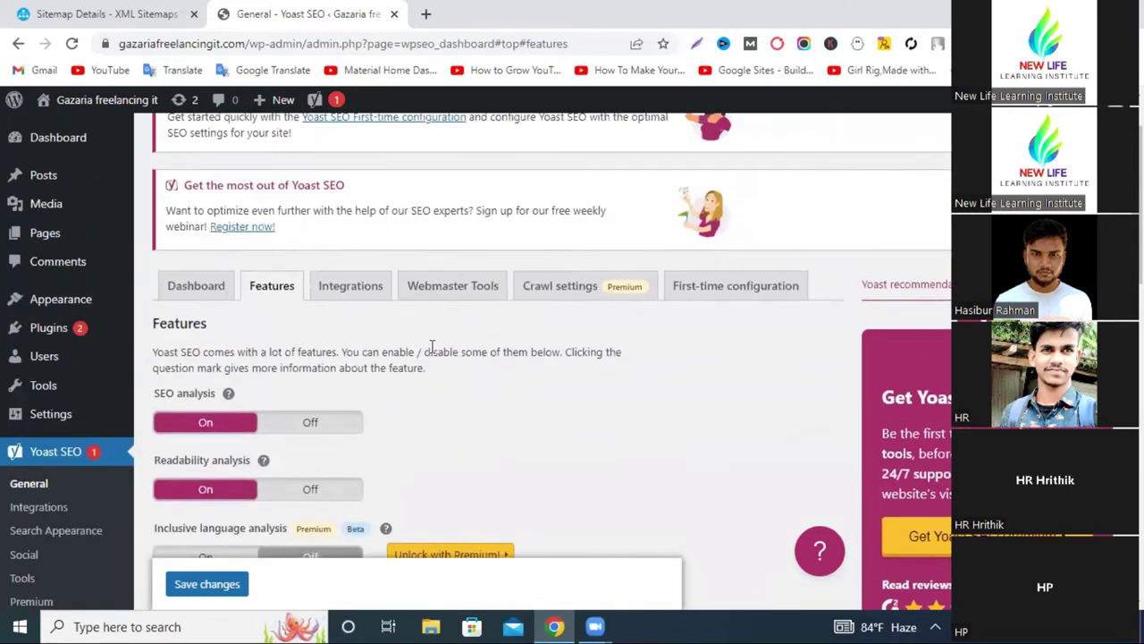
{"action": "scroll", "coordinate": [432, 345], "scroll_direction": "up", "scroll_amount": 1}
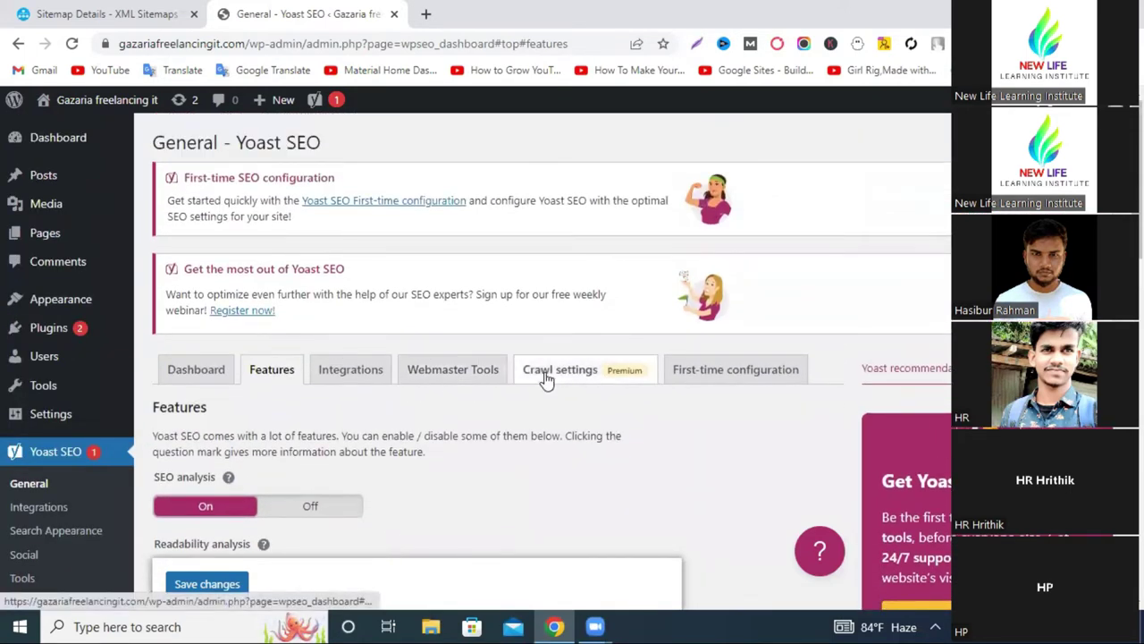
{"action": "scroll", "coordinate": [541, 380], "scroll_direction": "down", "scroll_amount": 2}
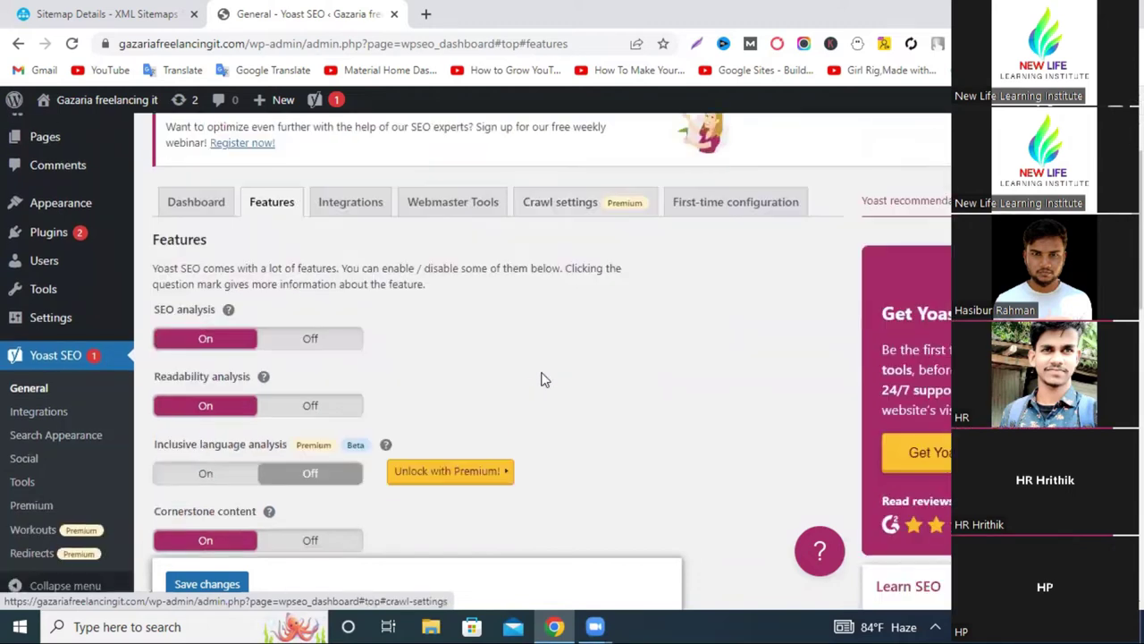
{"action": "scroll", "coordinate": [541, 379], "scroll_direction": "up", "scroll_amount": 2}
{"action": "scroll", "coordinate": [541, 383], "scroll_direction": "down", "scroll_amount": 1}
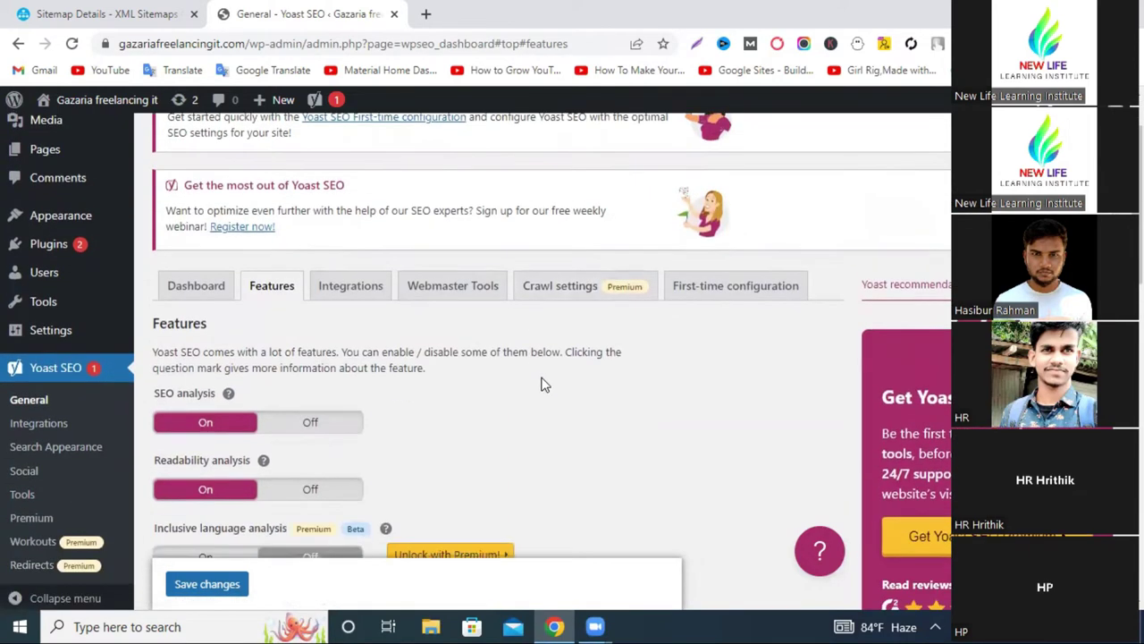
Open Yoast SEO's Webmaster Tools settings and examine the verification code fields for Baidu, Bing, Google and Yandex.
{"action": "left_click", "coordinate": [449, 286]}
{"action": "scroll", "coordinate": [428, 354], "scroll_direction": "down", "scroll_amount": 3}
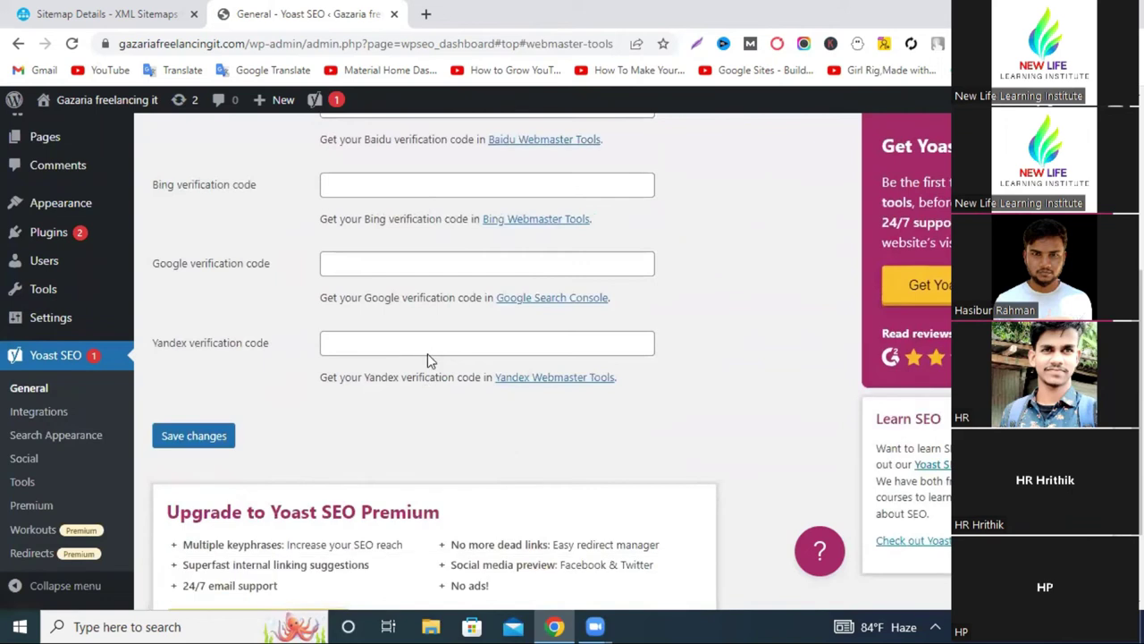
{"action": "scroll", "coordinate": [428, 353], "scroll_direction": "up", "scroll_amount": 2}
{"action": "scroll", "coordinate": [427, 353], "scroll_direction": "down", "scroll_amount": 4}
{"action": "scroll", "coordinate": [427, 354], "scroll_direction": "up", "scroll_amount": 5}
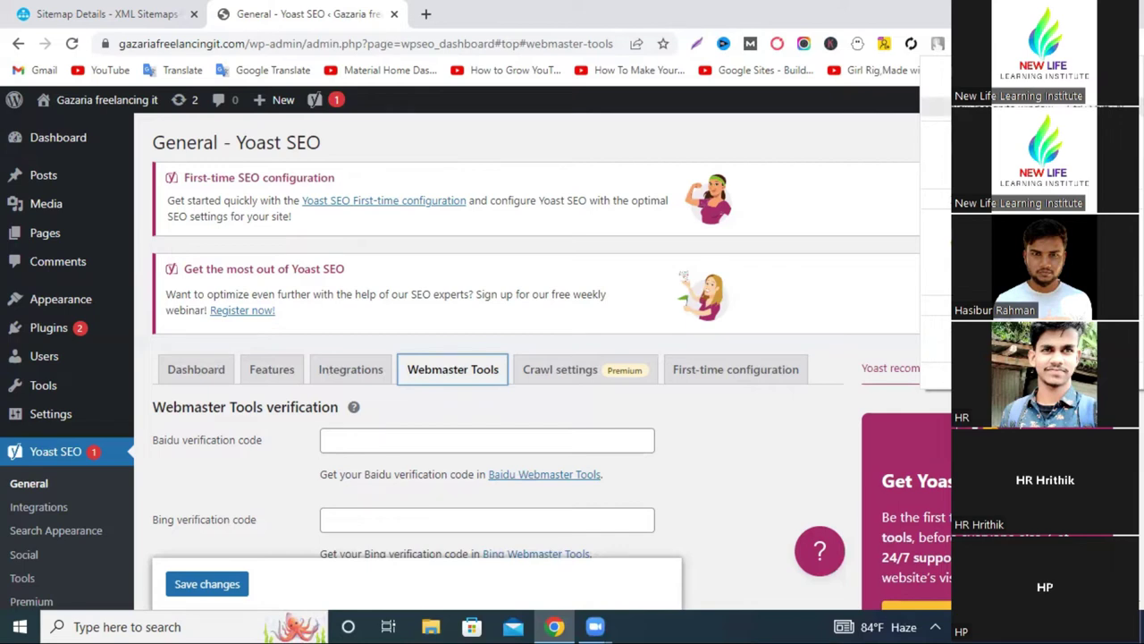
Open fiverr.com in a new incognito window.
{"action": "key", "text": "ctrl+shift+n"}
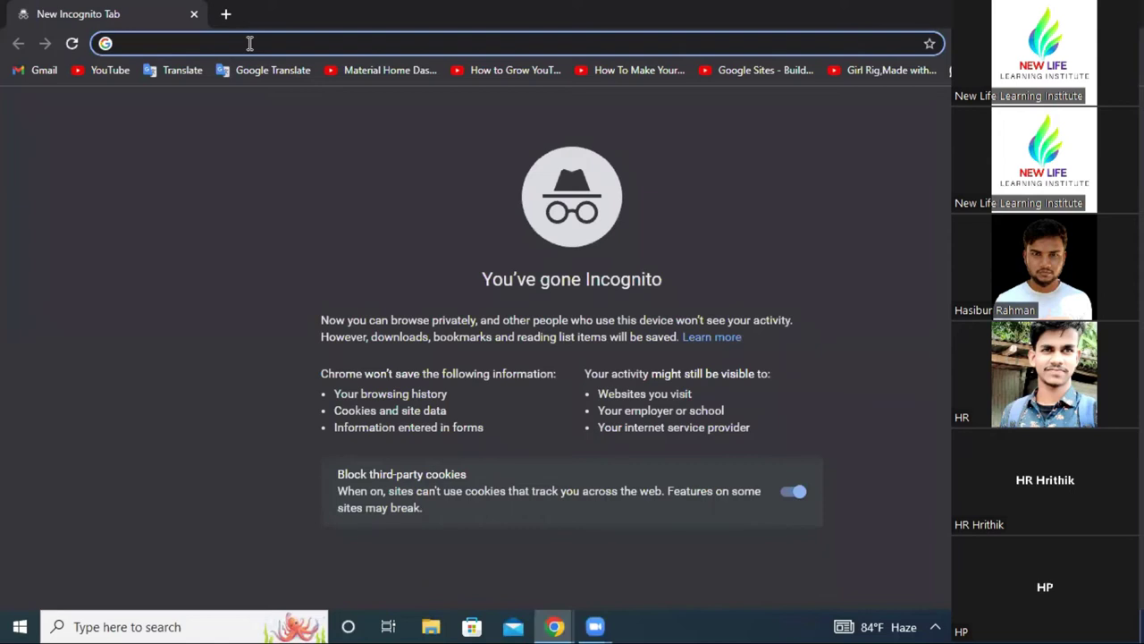
{"action": "type", "text": "fi8"}
{"action": "key", "text": "BackSpace"}
{"action": "key", "text": "BackSpace"}
{"action": "key", "text": "BackSpace"}
{"action": "type", "text": "fiv"}
{"action": "left_click_drag", "start_coordinate": [249, 43], "coordinate": [189, 44]}
{"action": "key", "text": "BackSpace"}
{"action": "key", "text": "Return"}
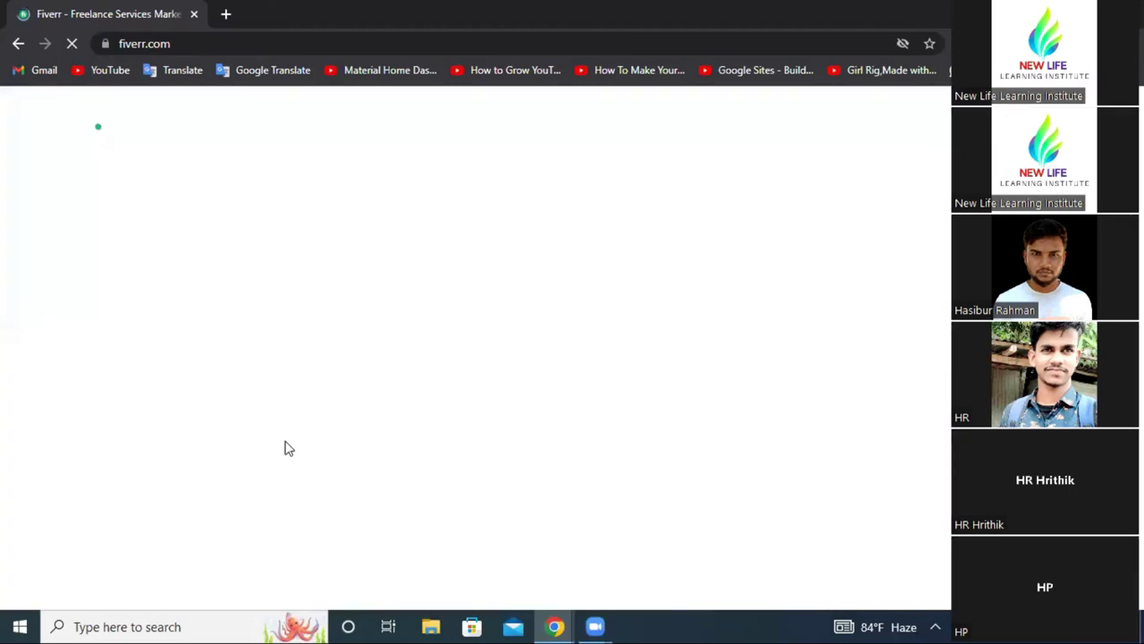
{"action": "scroll", "coordinate": [191, 400], "scroll_direction": "down", "scroll_amount": 1}
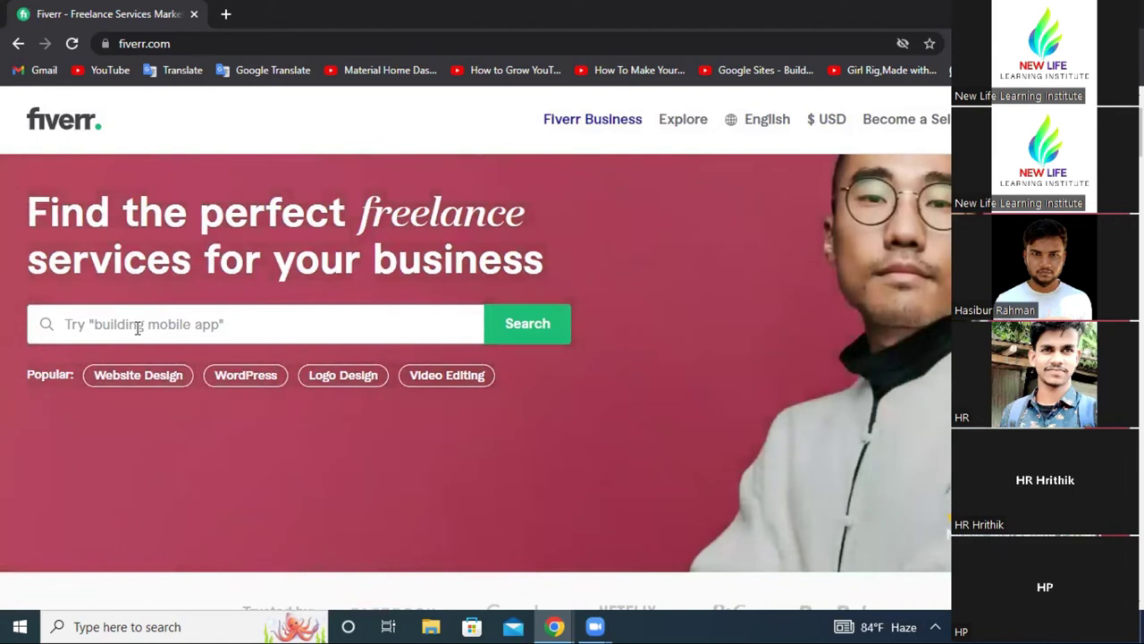
{"action": "type", "text": "e"}
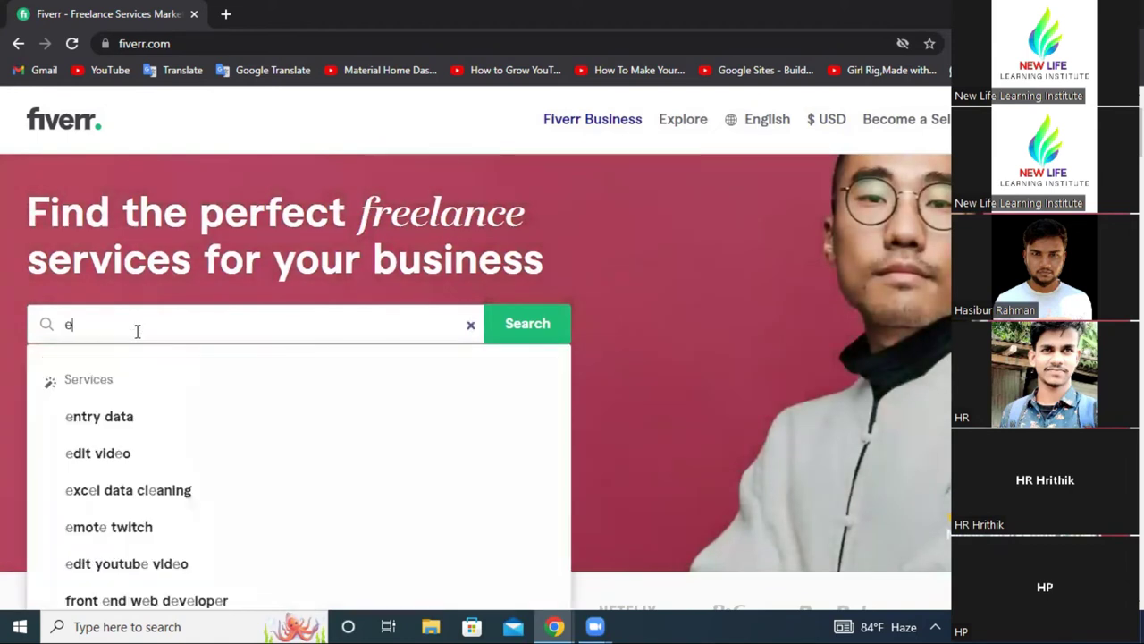
{"action": "type", "text": "m"}
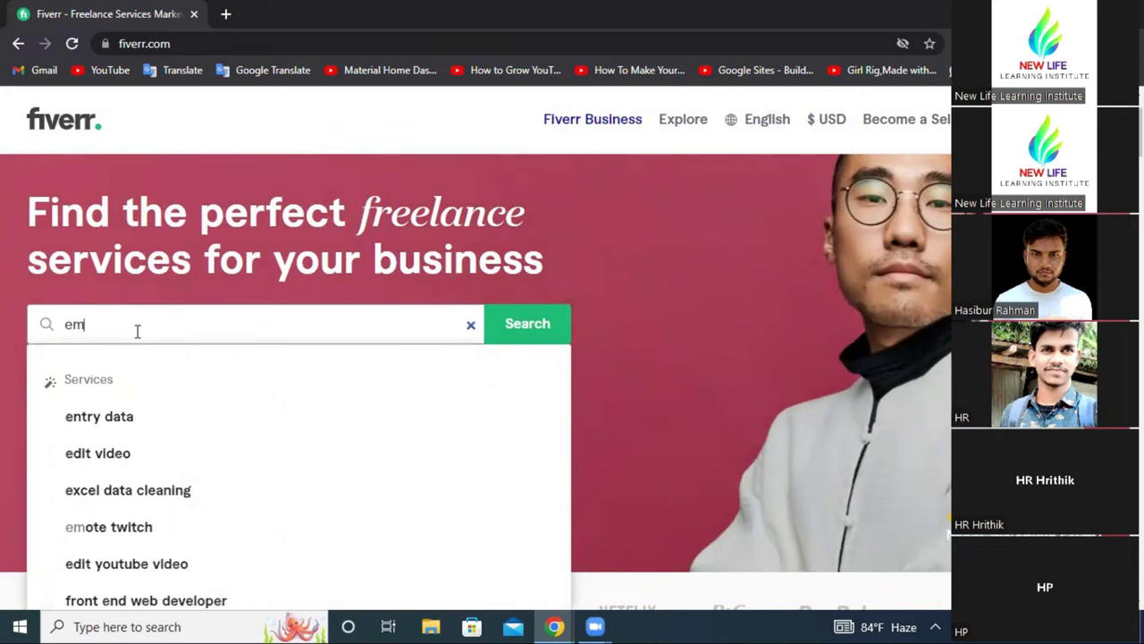
{"action": "type", "text": "l"}
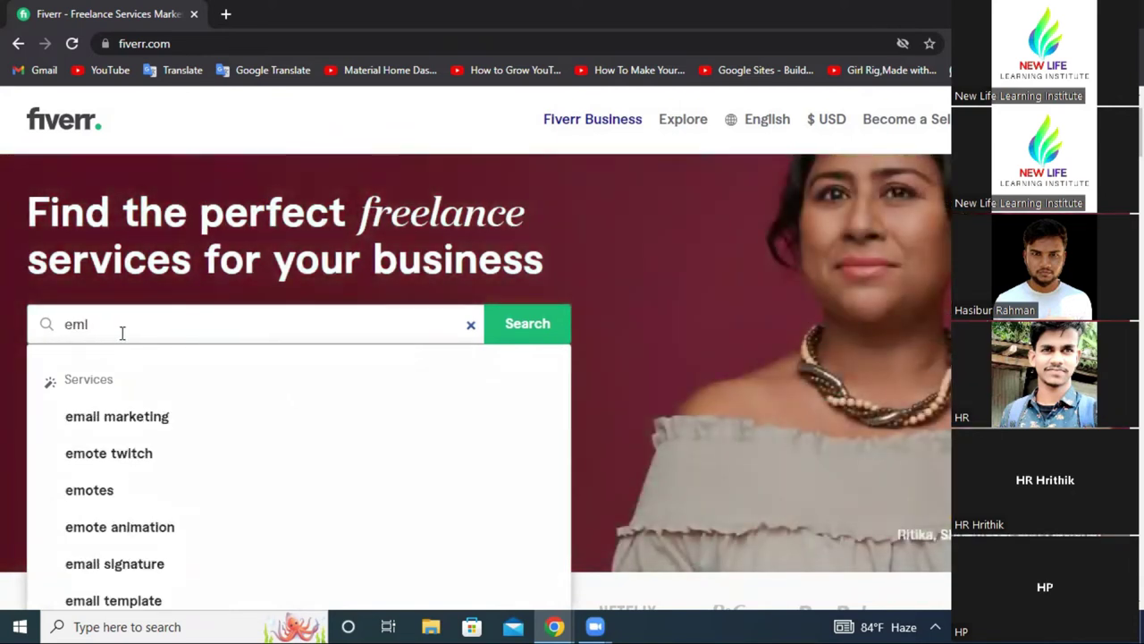
{"action": "double_click", "coordinate": [78, 325]}
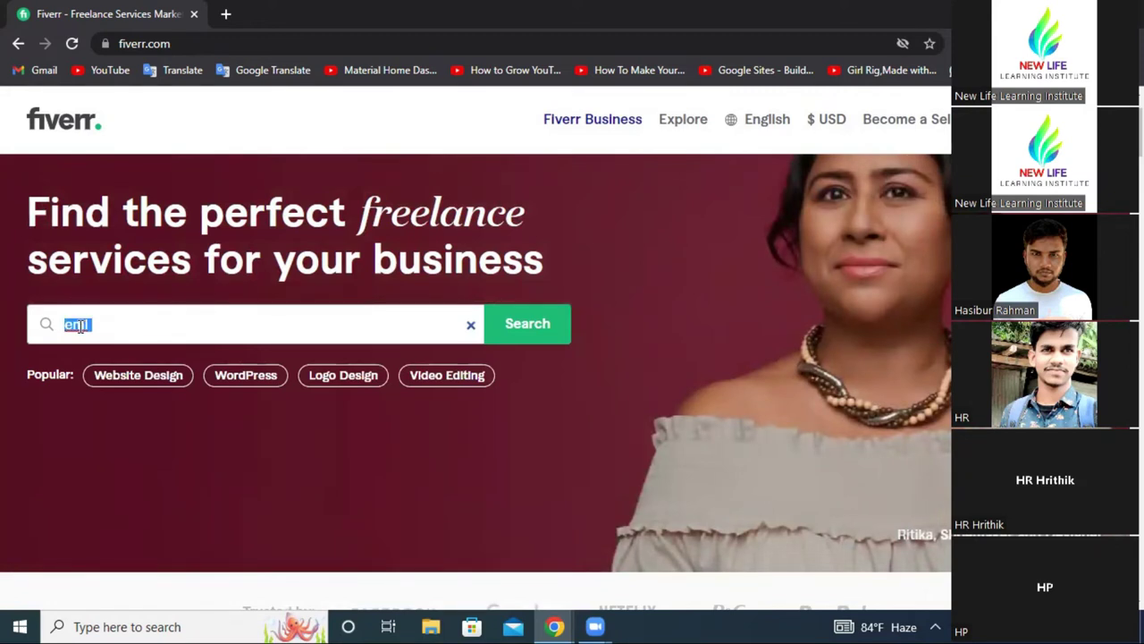
Return to the Yoast SEO settings window and review the Features switches from SEO analysis down to IndexNow.
{"action": "left_click", "coordinate": [554, 626]}
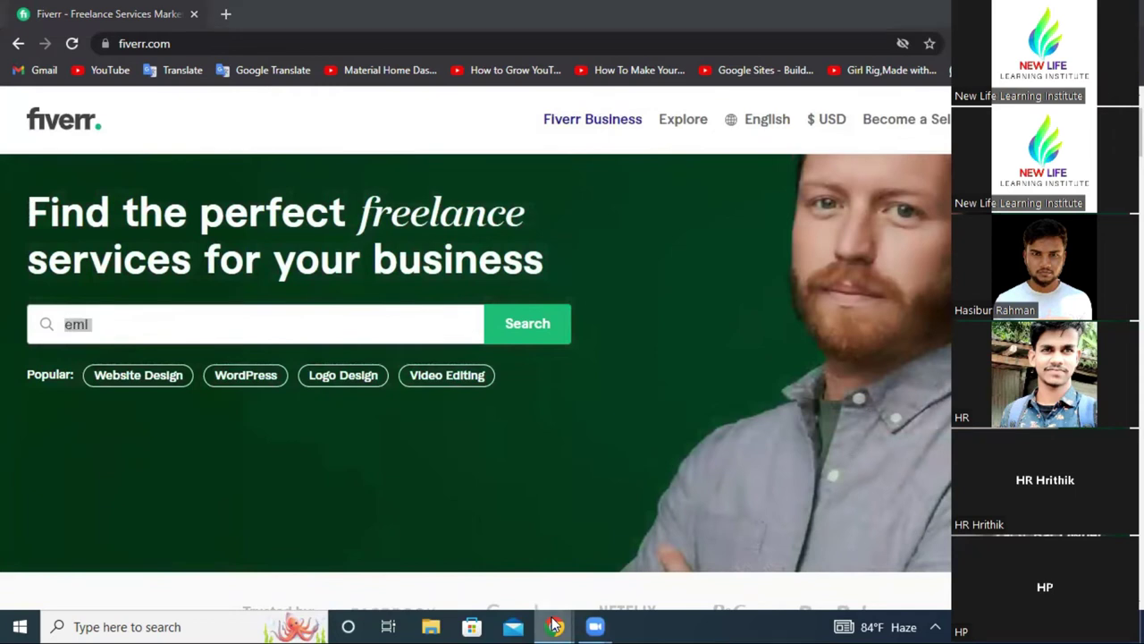
{"action": "left_click", "coordinate": [477, 551]}
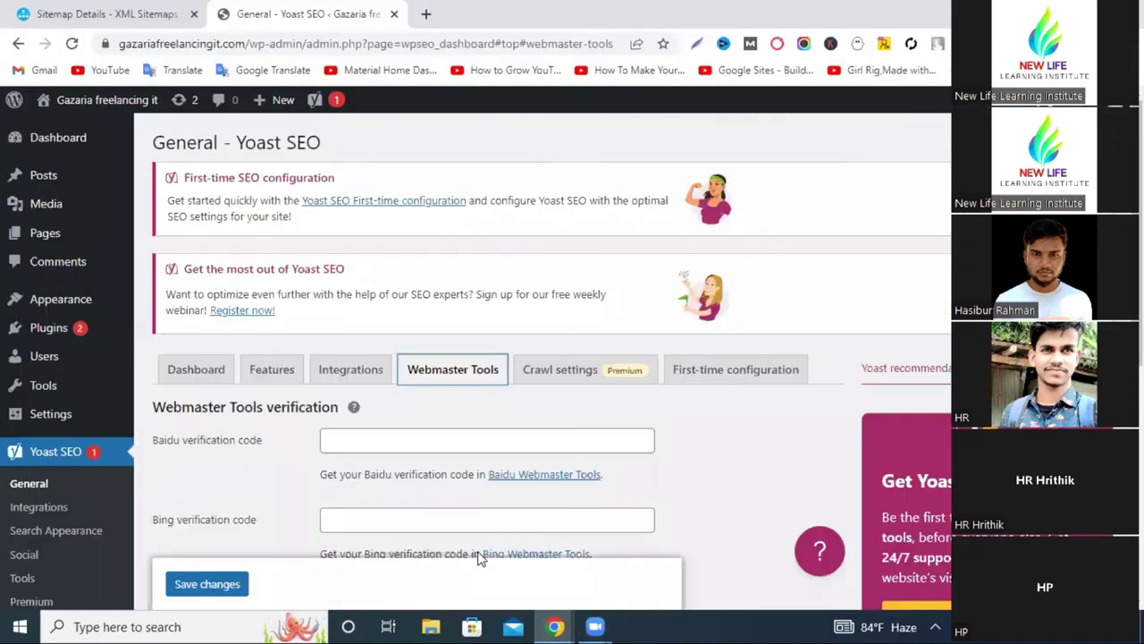
{"action": "scroll", "coordinate": [480, 557], "scroll_direction": "down", "scroll_amount": 2}
{"action": "scroll", "coordinate": [376, 429], "scroll_direction": "up", "scroll_amount": 2}
{"action": "left_click", "coordinate": [287, 382]}
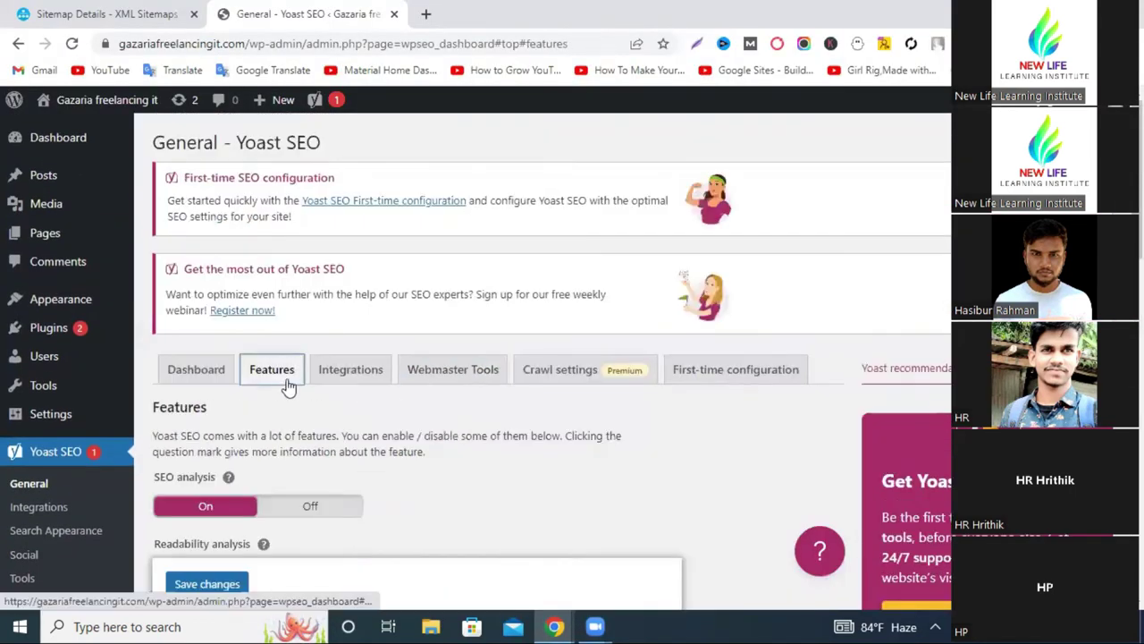
{"action": "scroll", "coordinate": [362, 409], "scroll_direction": "down", "scroll_amount": 4}
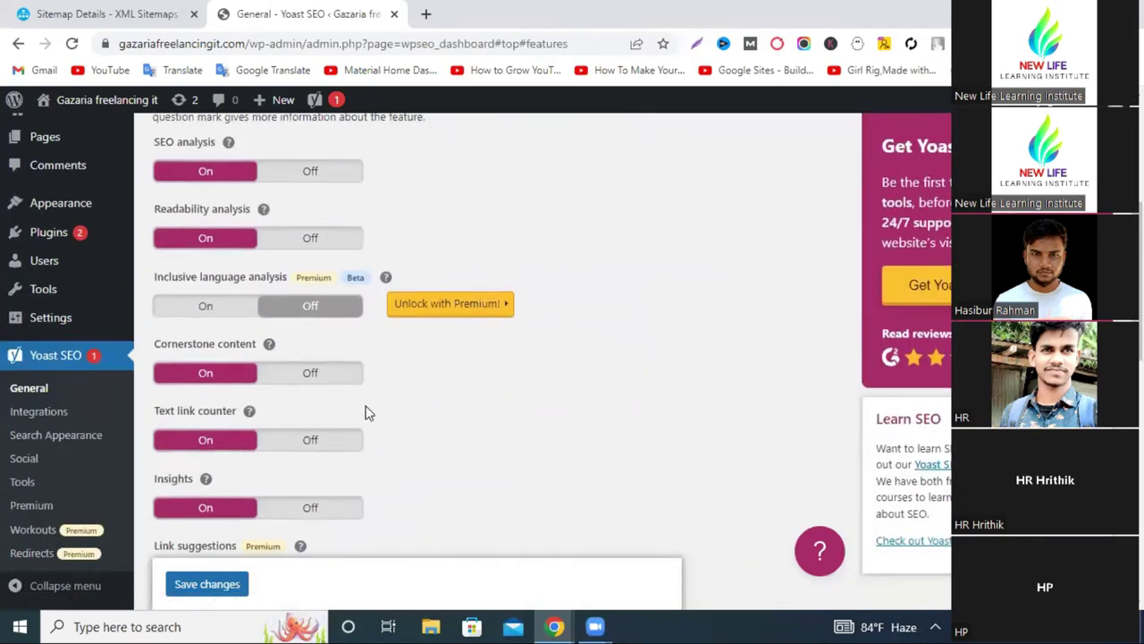
{"action": "scroll", "coordinate": [364, 412], "scroll_direction": "down", "scroll_amount": 1}
{"action": "scroll", "coordinate": [365, 412], "scroll_direction": "down", "scroll_amount": 3}
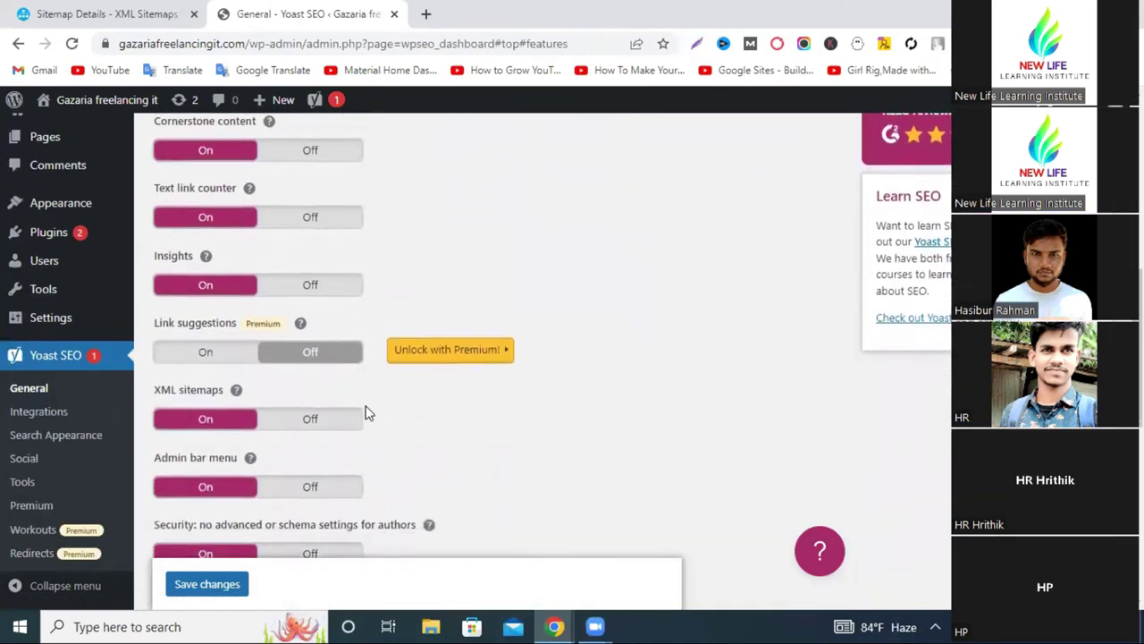
{"action": "scroll", "coordinate": [364, 407], "scroll_direction": "down", "scroll_amount": 3}
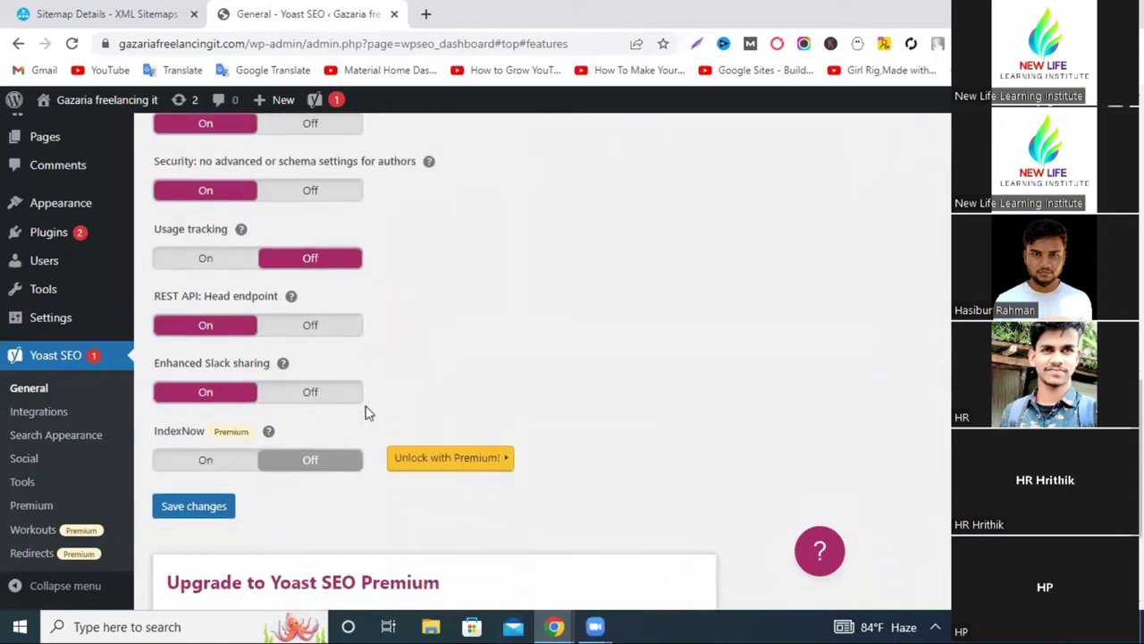
{"action": "scroll", "coordinate": [365, 412], "scroll_direction": "down", "scroll_amount": 2}
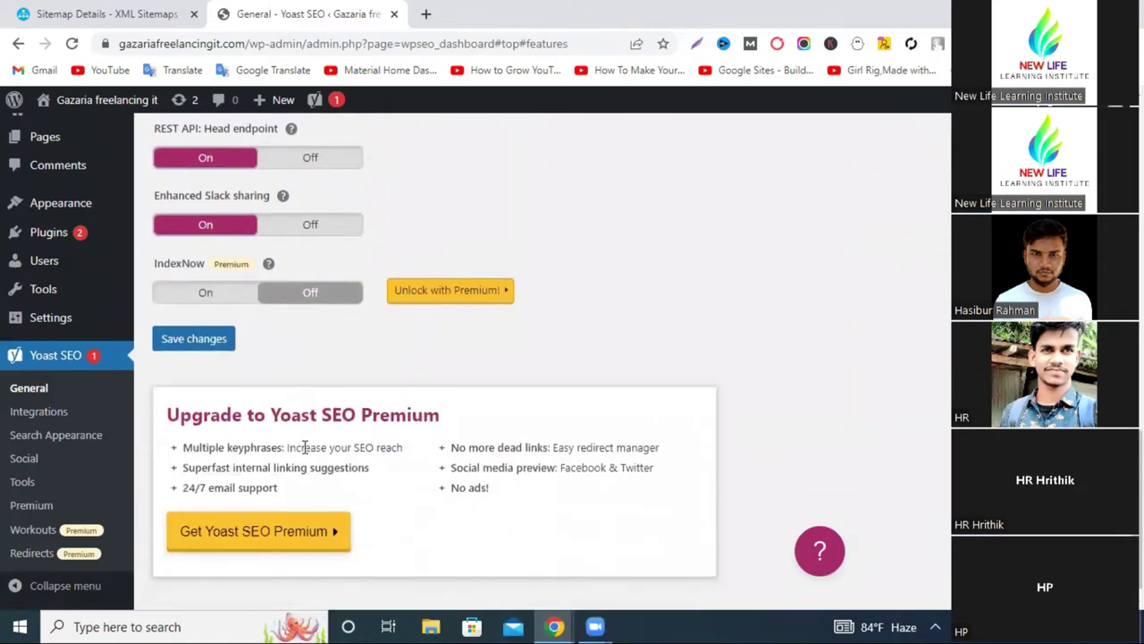
{"action": "scroll", "coordinate": [337, 345], "scroll_direction": "up", "scroll_amount": 5}
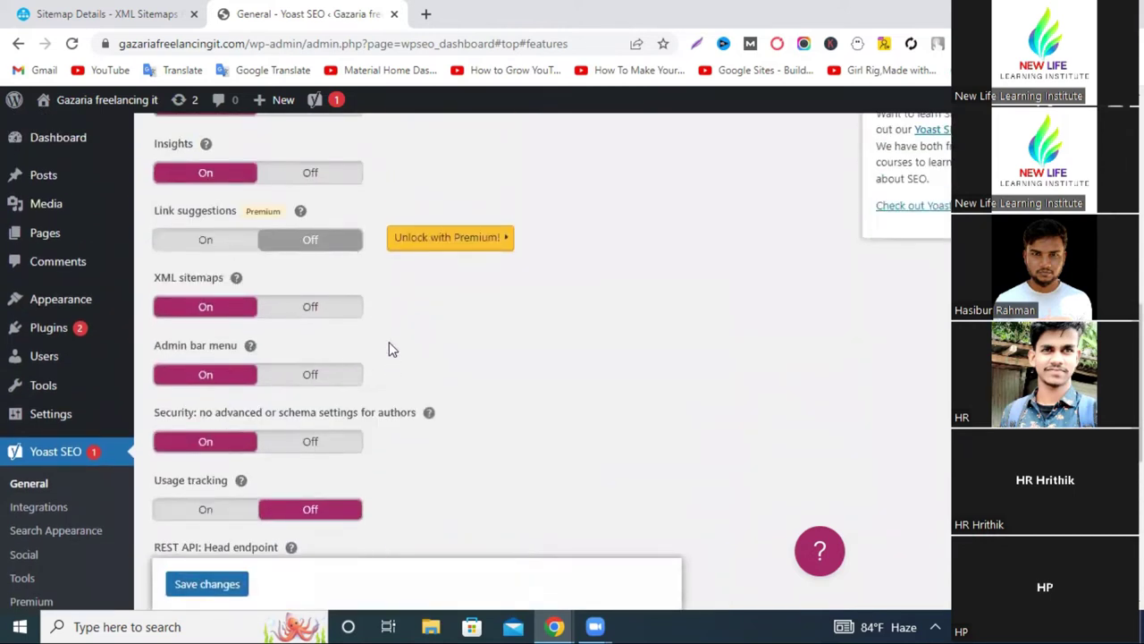
{"action": "scroll", "coordinate": [389, 349], "scroll_direction": "up", "scroll_amount": 4}
{"action": "scroll", "coordinate": [205, 250], "scroll_direction": "up", "scroll_amount": 4}
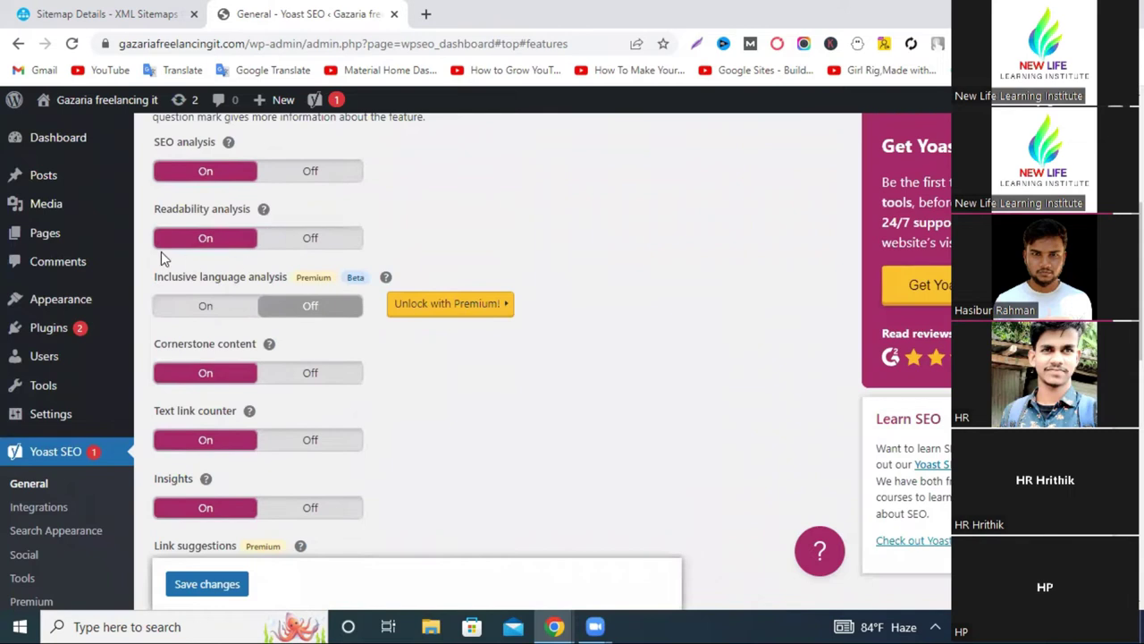
Look through Yoast SEO's Webmaster Tools, Crawl settings and First-time configuration sections.
{"action": "left_click", "coordinate": [456, 287]}
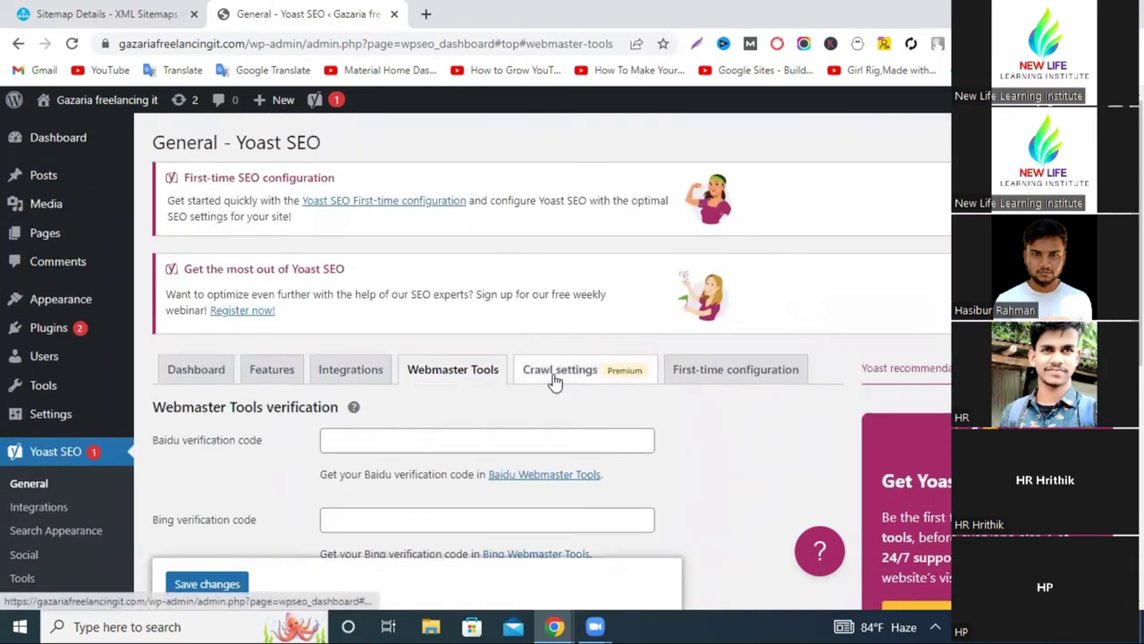
{"action": "left_click", "coordinate": [555, 371]}
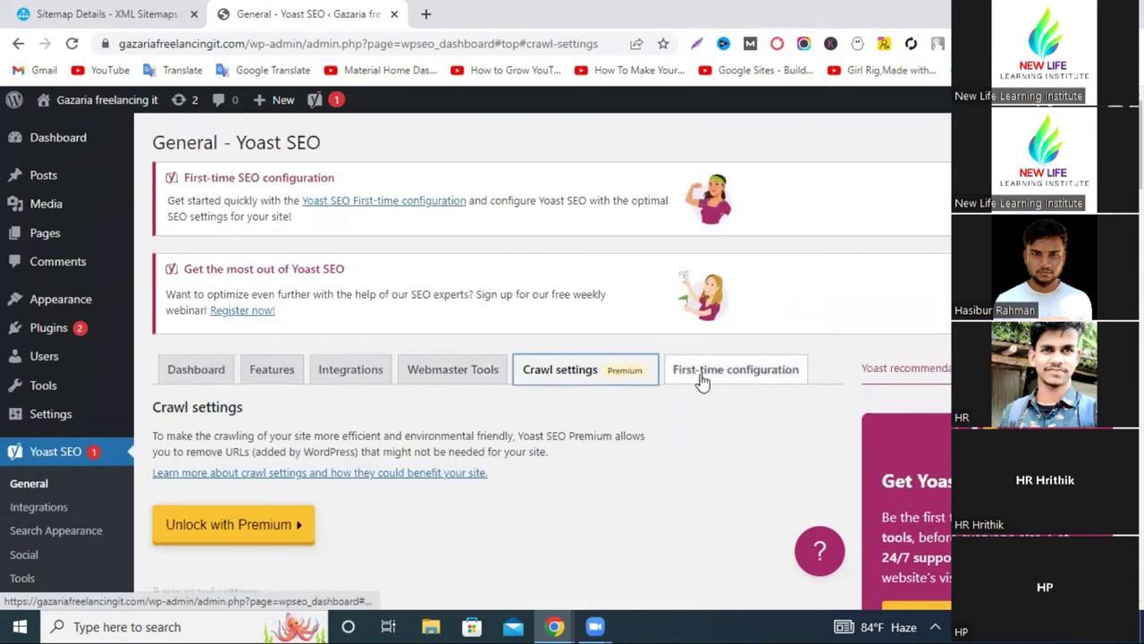
{"action": "left_click", "coordinate": [733, 369]}
{"action": "scroll", "coordinate": [597, 399], "scroll_direction": "down", "scroll_amount": 4}
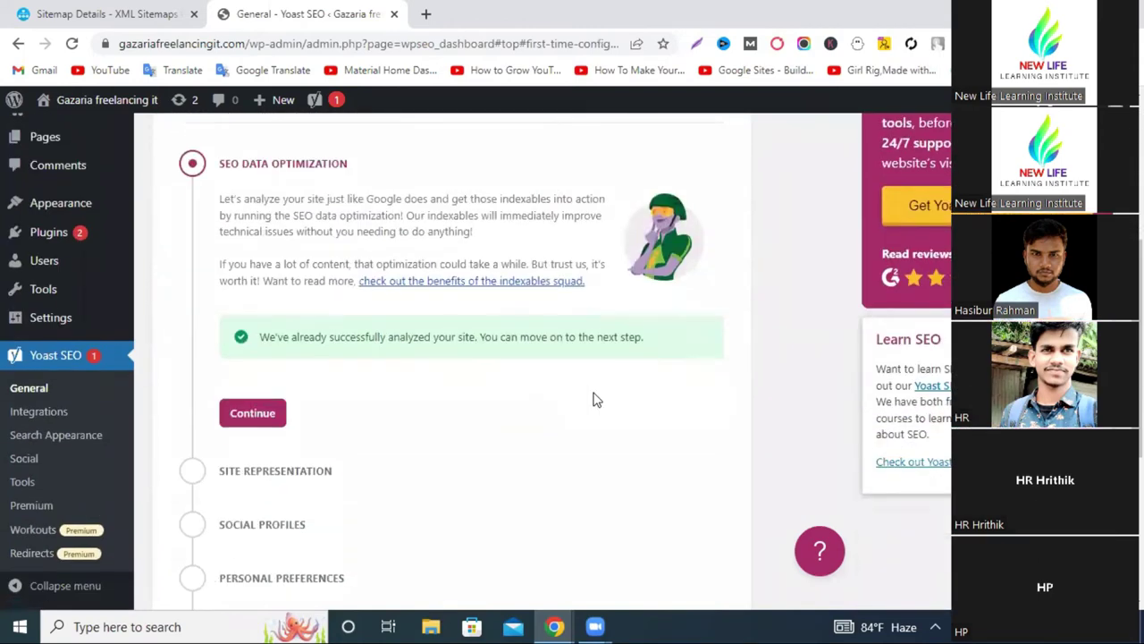
{"action": "scroll", "coordinate": [597, 399], "scroll_direction": "down", "scroll_amount": 3}
{"action": "scroll", "coordinate": [597, 400], "scroll_direction": "up", "scroll_amount": 8}
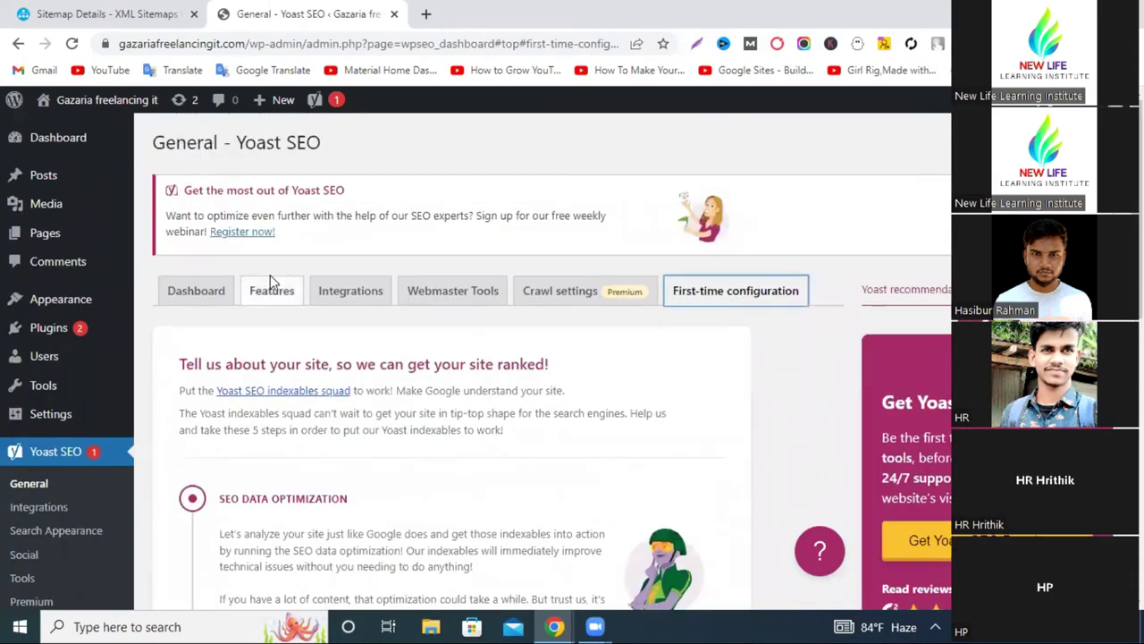
Reopen Yoast SEO's Features section and examine the XML sitemaps switch and its neighbouring options.
{"action": "left_click", "coordinate": [271, 286]}
{"action": "scroll", "coordinate": [350, 370], "scroll_direction": "down", "scroll_amount": 4}
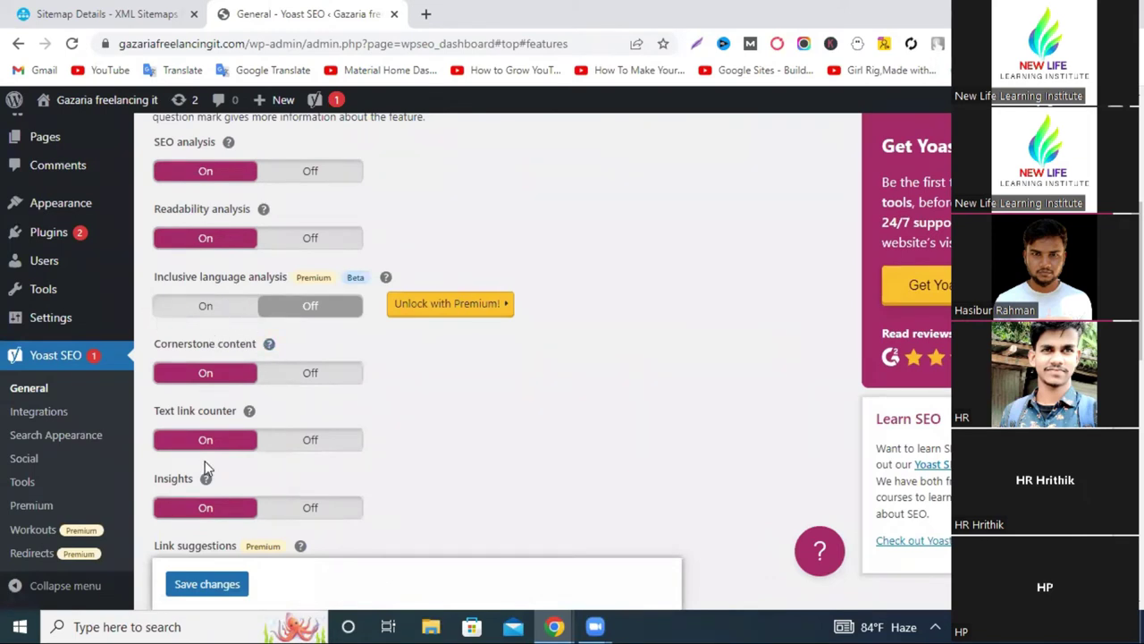
{"action": "scroll", "coordinate": [204, 467], "scroll_direction": "down", "scroll_amount": 2}
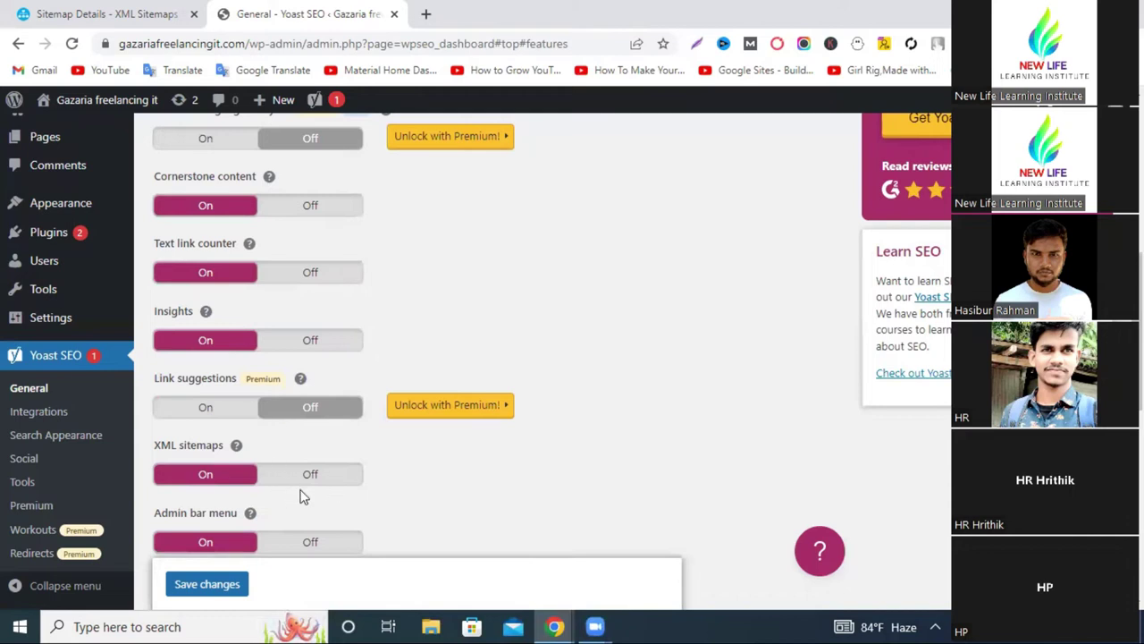
{"action": "scroll", "coordinate": [46, 482], "scroll_direction": "down", "scroll_amount": 1}
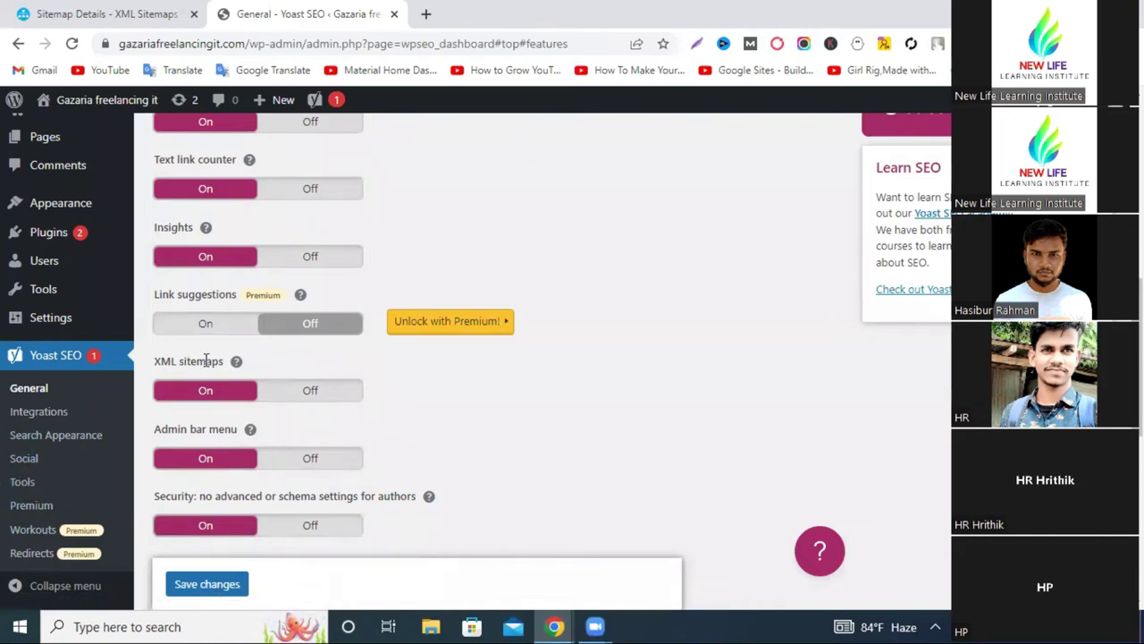
{"action": "scroll", "coordinate": [206, 361], "scroll_direction": "down", "scroll_amount": 1}
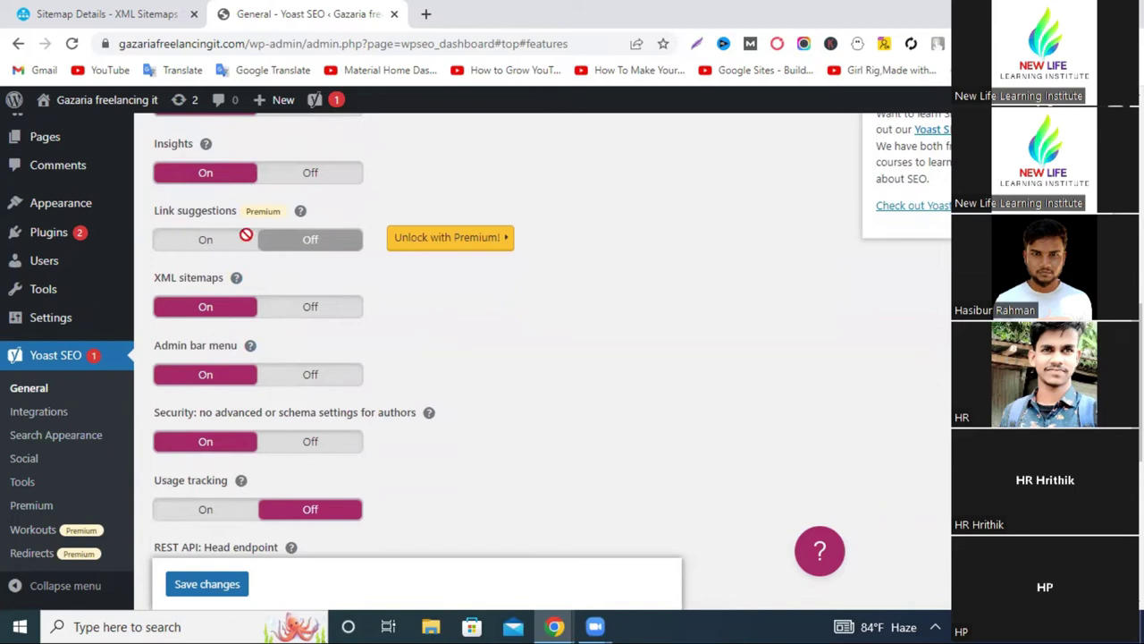
{"action": "scroll", "coordinate": [252, 246], "scroll_direction": "up", "scroll_amount": 1}
{"action": "scroll", "coordinate": [40, 505], "scroll_direction": "down", "scroll_amount": 1}
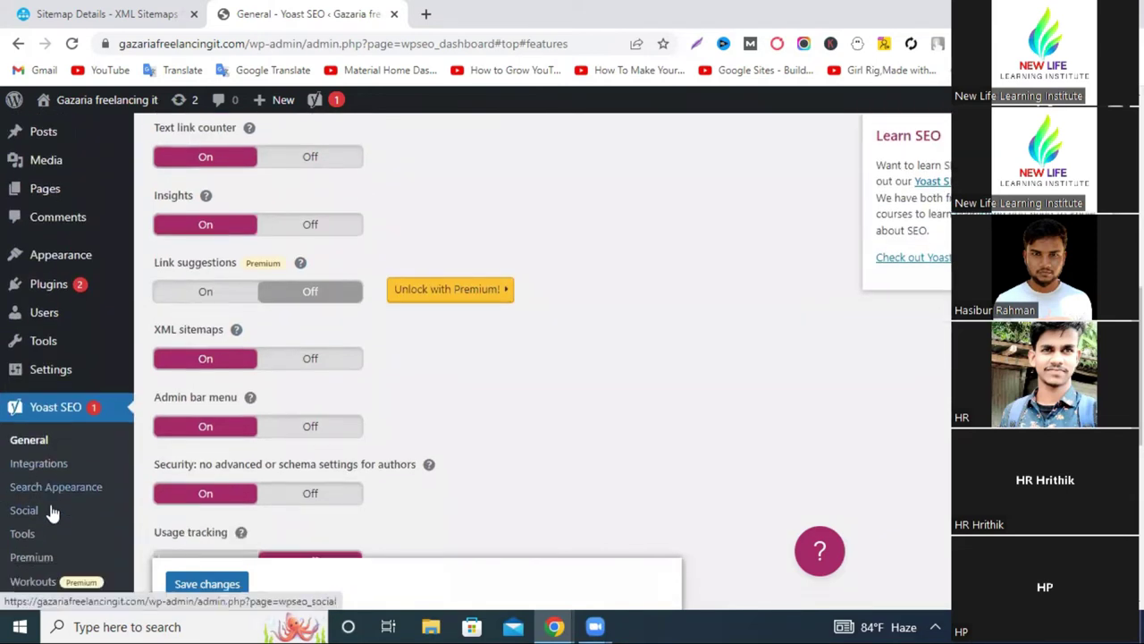
{"action": "scroll", "coordinate": [534, 289], "scroll_direction": "up", "scroll_amount": 4}
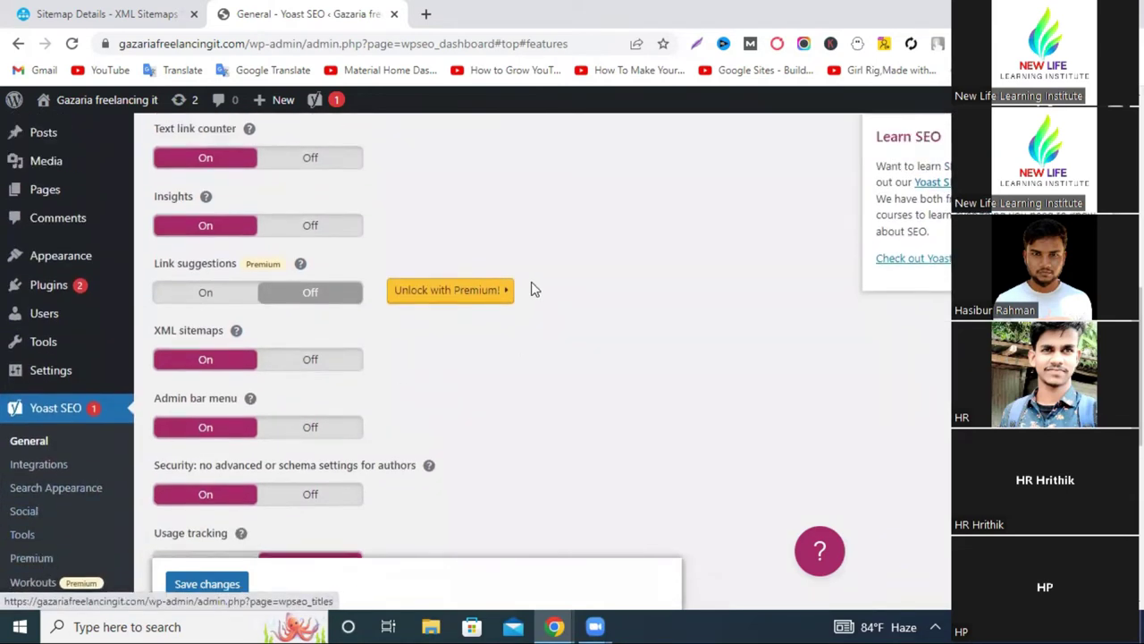
Switch to the Fiverr window and search its services for "xml sitemap".
{"action": "mouse_move", "coordinate": [558, 623]}
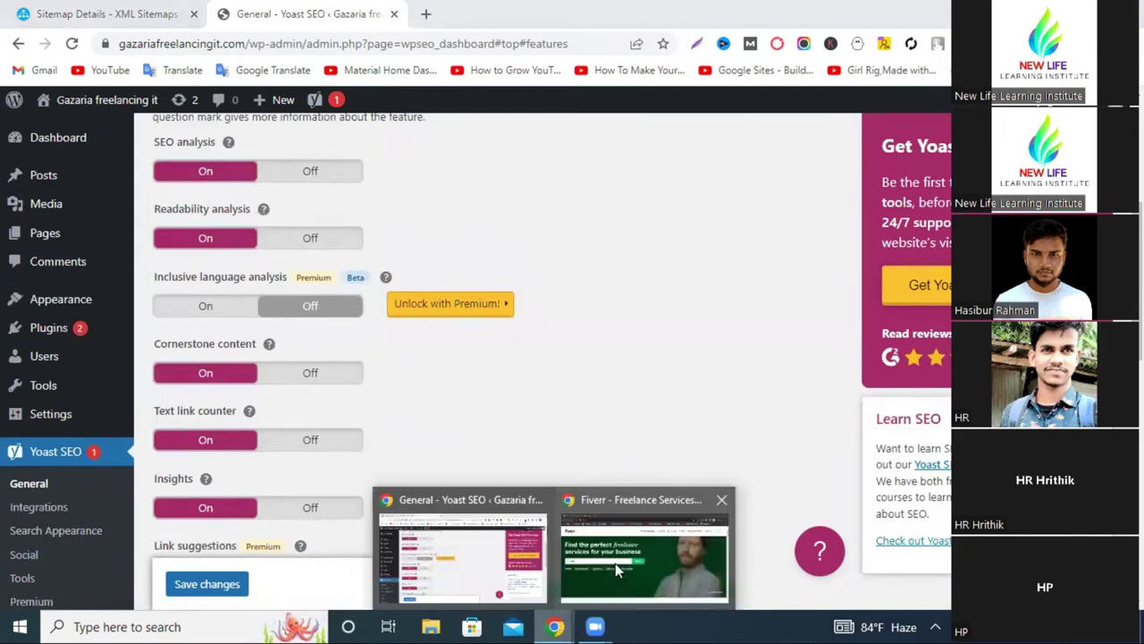
{"action": "left_click", "coordinate": [615, 564]}
{"action": "type", "text": "Xml"}
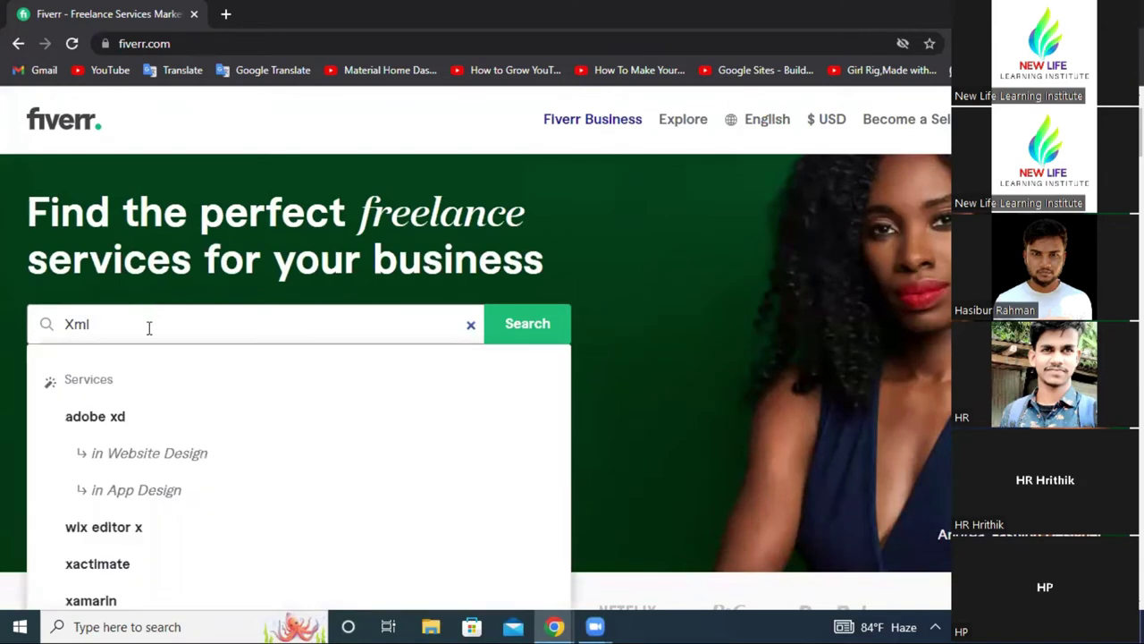
{"action": "left_click", "coordinate": [137, 416]}
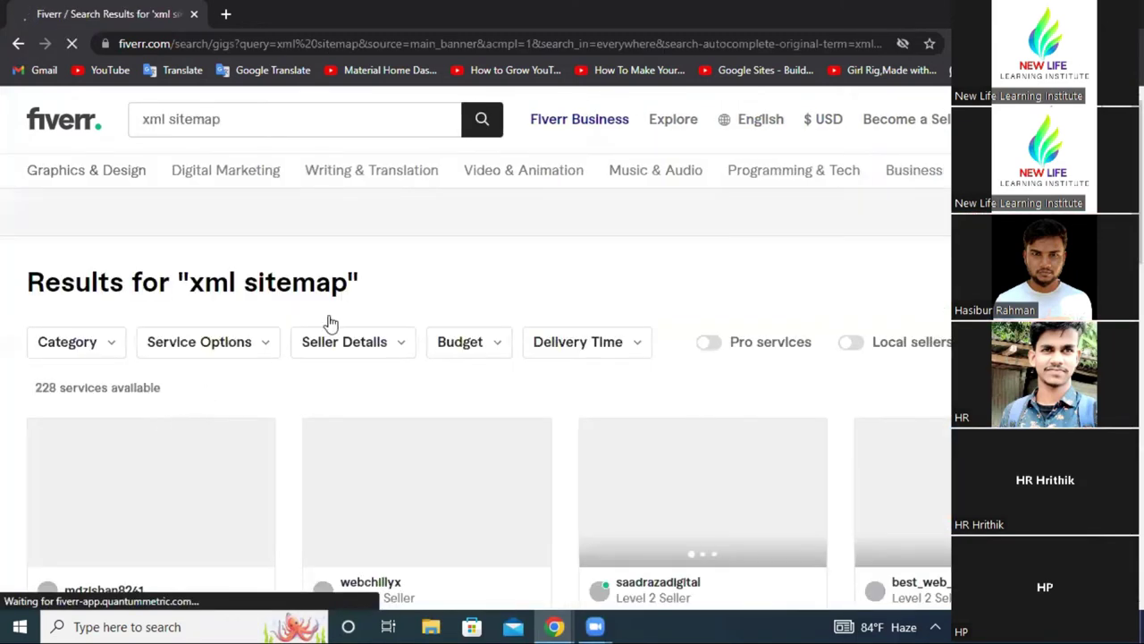
Dismiss the Join Fiverr dialog and examine the titles, ratings and starting prices of the xml sitemap services.
{"action": "scroll", "coordinate": [527, 284], "scroll_direction": "down", "scroll_amount": 1}
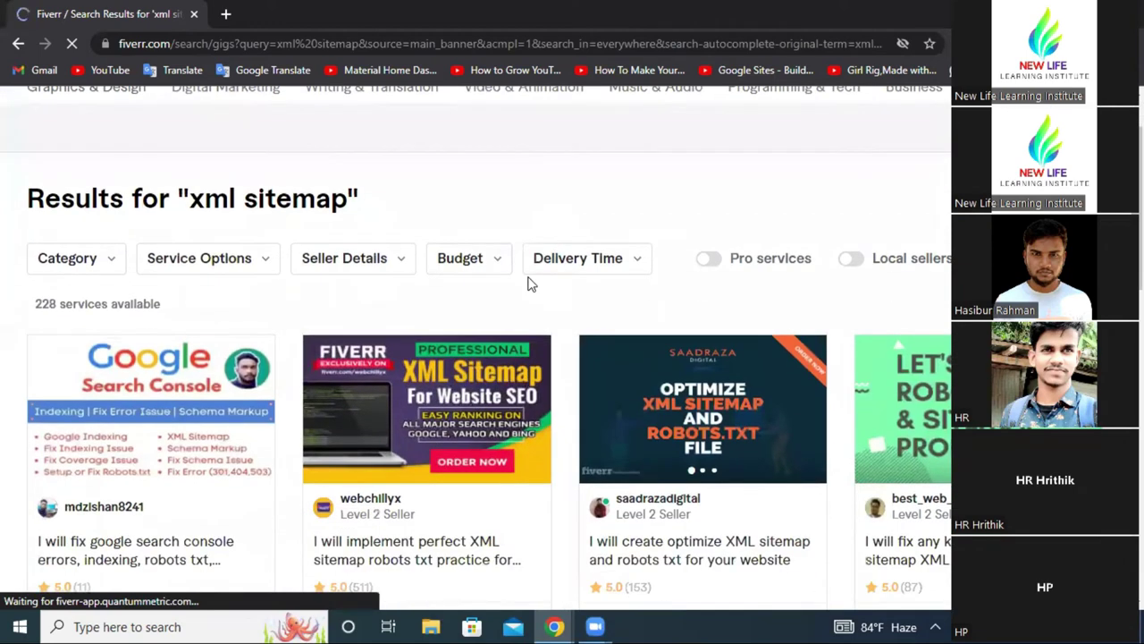
{"action": "scroll", "coordinate": [527, 284], "scroll_direction": "down", "scroll_amount": 2}
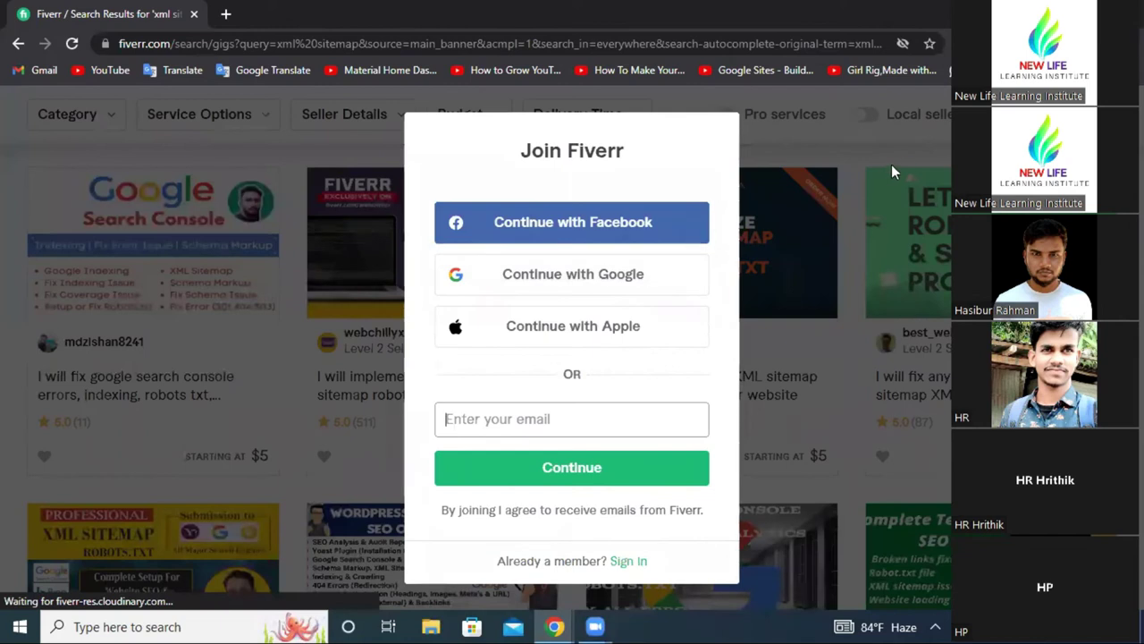
{"action": "key", "text": "Escape"}
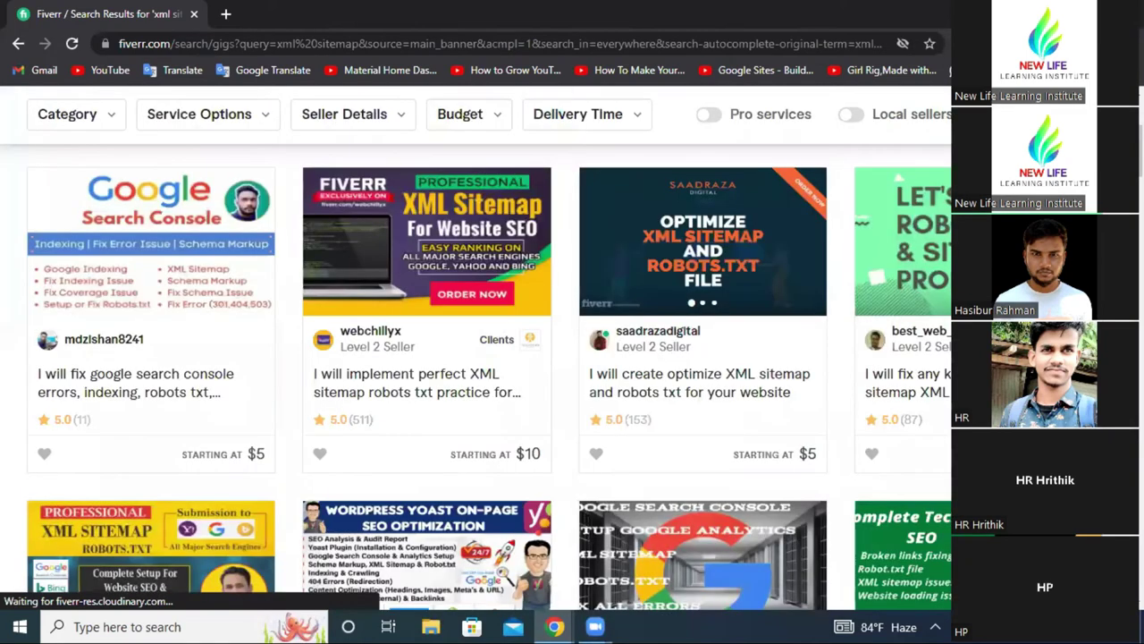
{"action": "scroll", "coordinate": [903, 491], "scroll_direction": "up", "scroll_amount": 3}
{"action": "scroll", "coordinate": [128, 499], "scroll_direction": "down", "scroll_amount": 2}
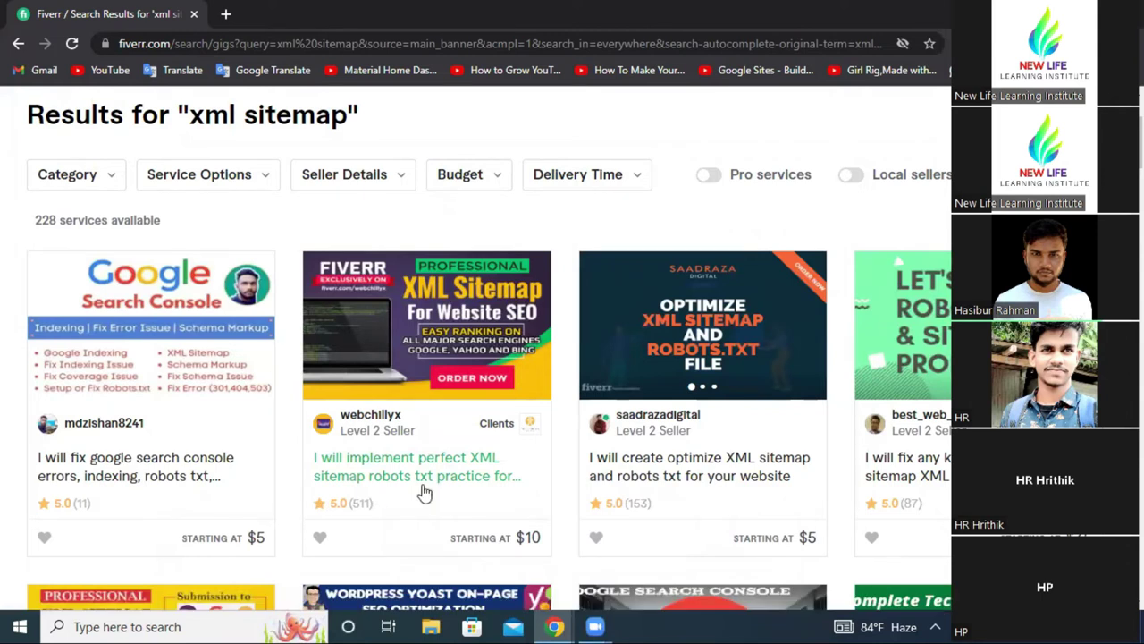
{"action": "scroll", "coordinate": [452, 243], "scroll_direction": "down", "scroll_amount": 2}
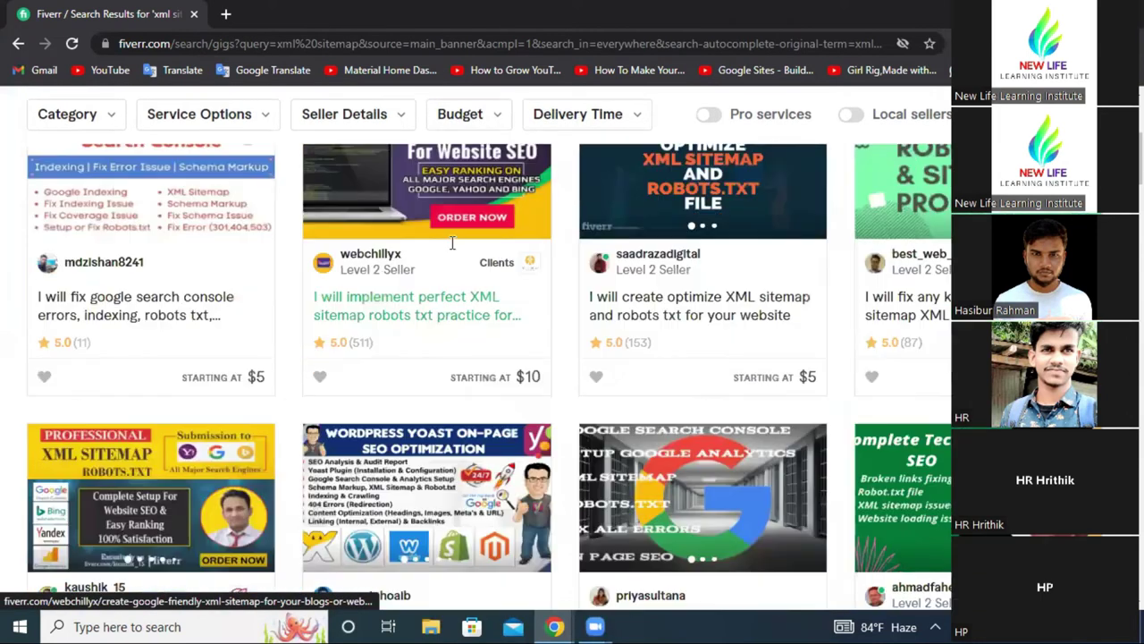
{"action": "scroll", "coordinate": [391, 413], "scroll_direction": "up", "scroll_amount": 1}
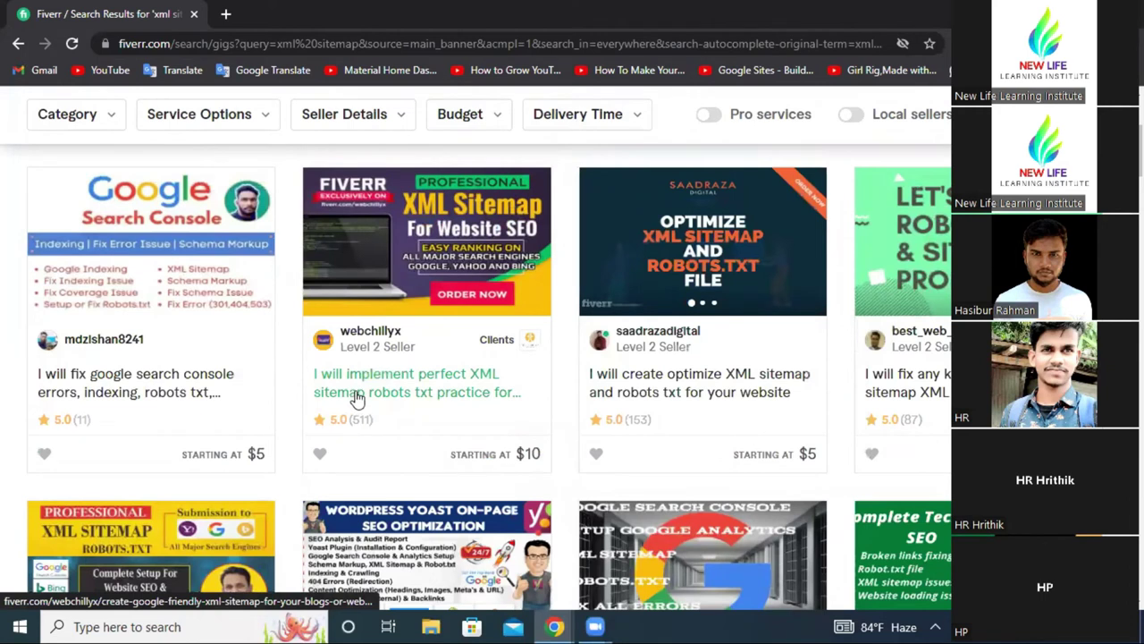
Open the "I will implement perfect XML sitemap robots txt practice" gig in a new tab and examine its About The Seller section.
{"action": "right_click", "coordinate": [354, 393]}
{"action": "left_click", "coordinate": [437, 403]}
{"action": "left_click", "coordinate": [255, 13]}
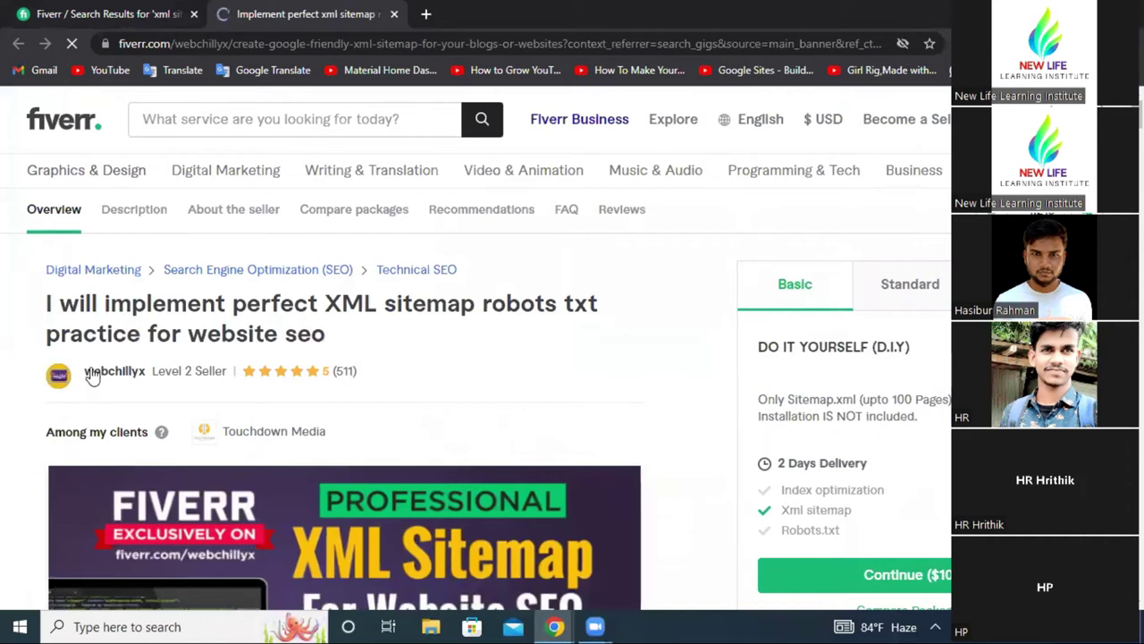
{"action": "left_click", "coordinate": [92, 375]}
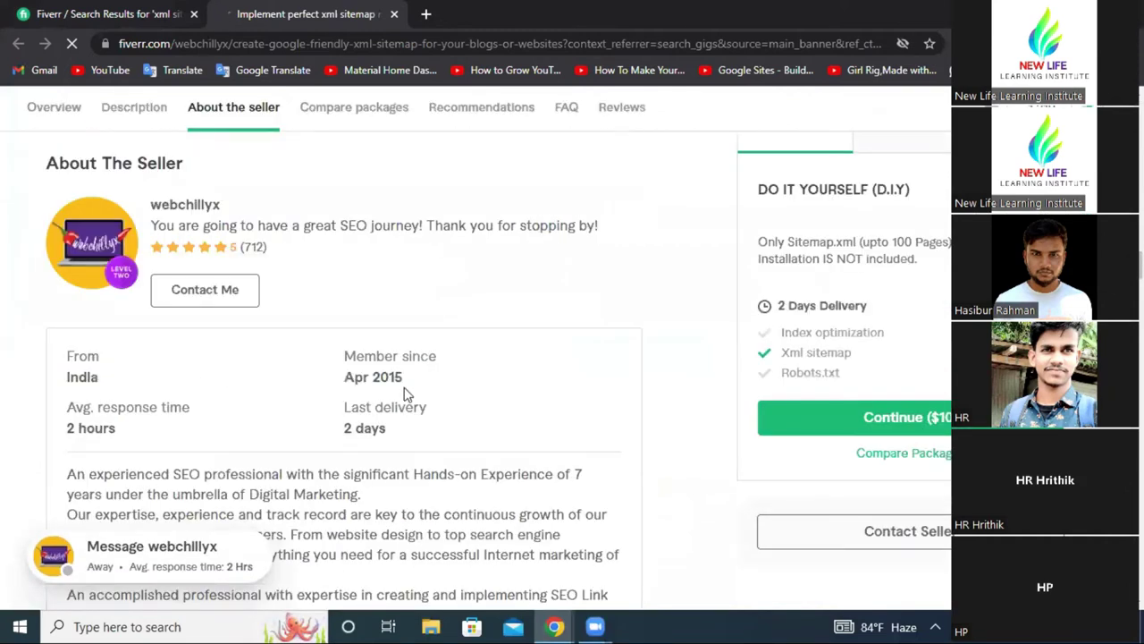
{"action": "left_click_drag", "start_coordinate": [403, 391], "coordinate": [358, 381]}
{"action": "scroll", "coordinate": [347, 365], "scroll_direction": "up", "scroll_amount": 3}
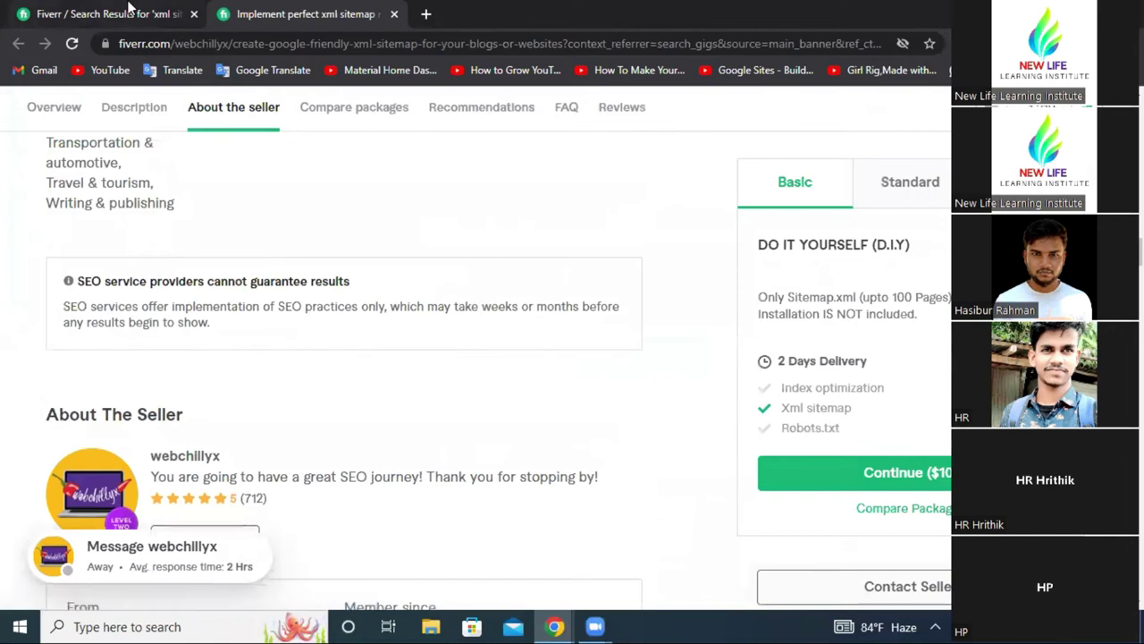
Open the seller's full profile to examine the gigs offered, and return to the xml sitemap search results.
{"action": "left_click", "coordinate": [129, 11]}
{"action": "left_click", "coordinate": [325, 10]}
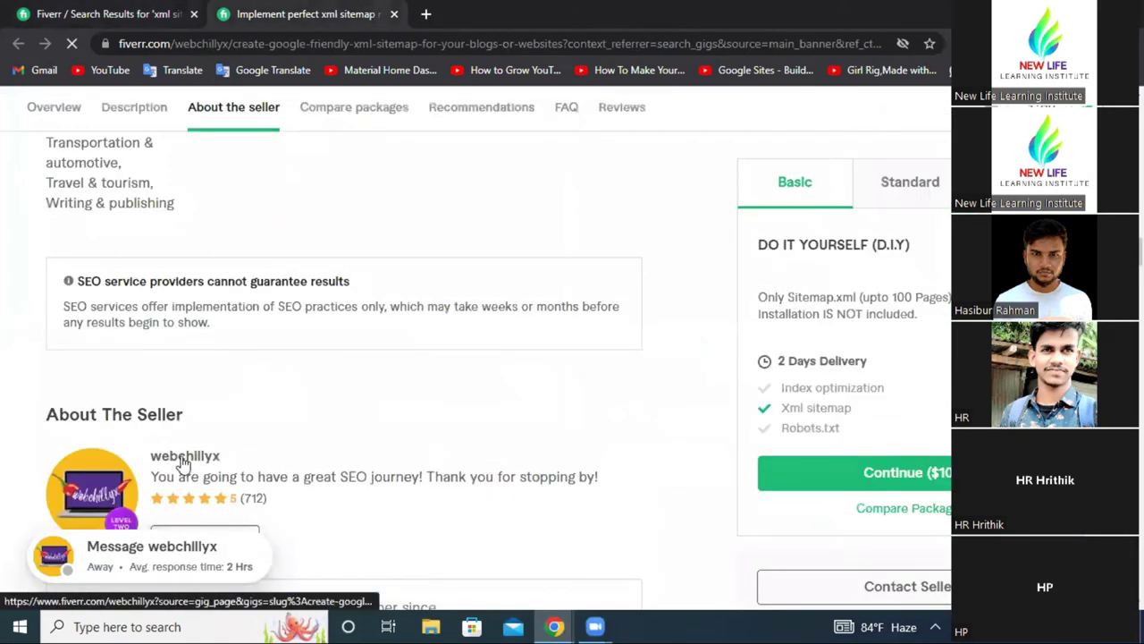
{"action": "left_click", "coordinate": [325, 439]}
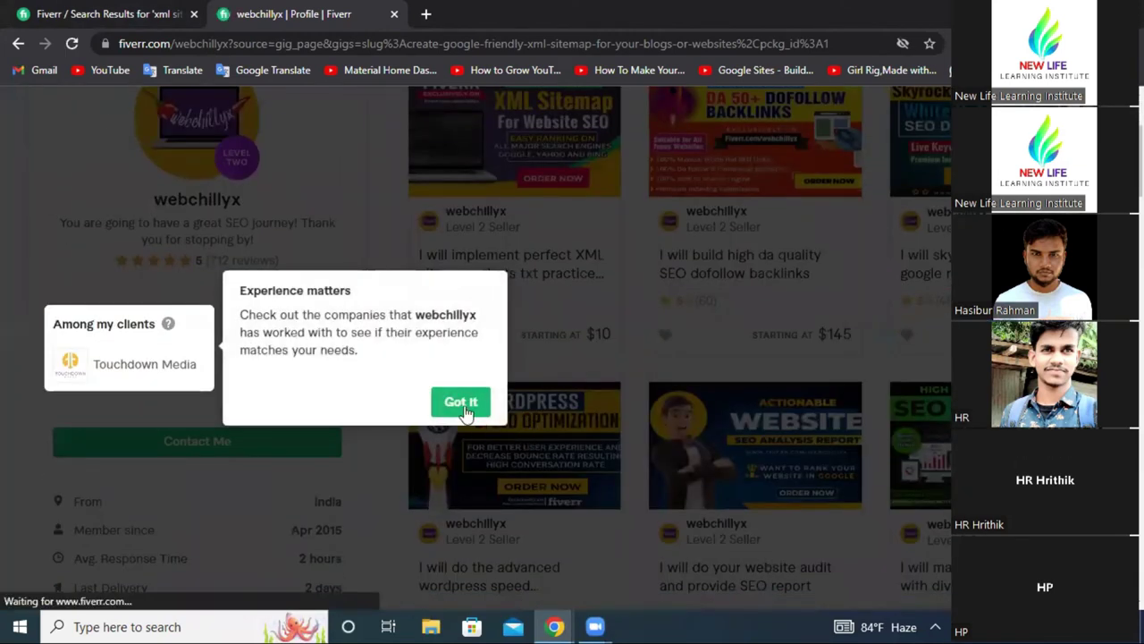
{"action": "left_click", "coordinate": [461, 402]}
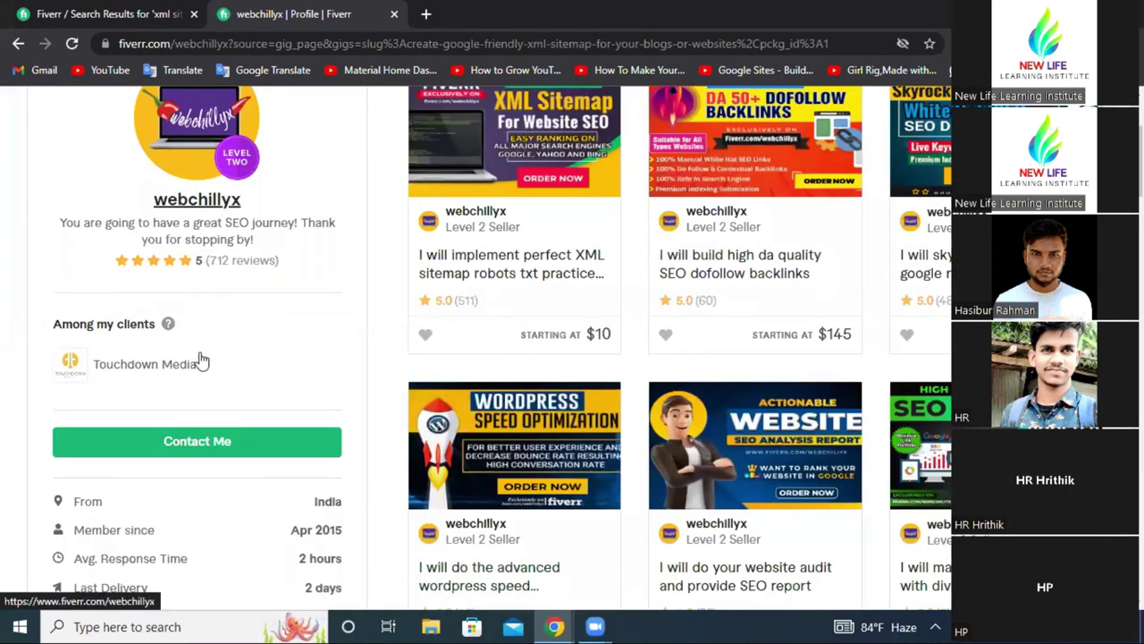
{"action": "scroll", "coordinate": [519, 331], "scroll_direction": "up", "scroll_amount": 1}
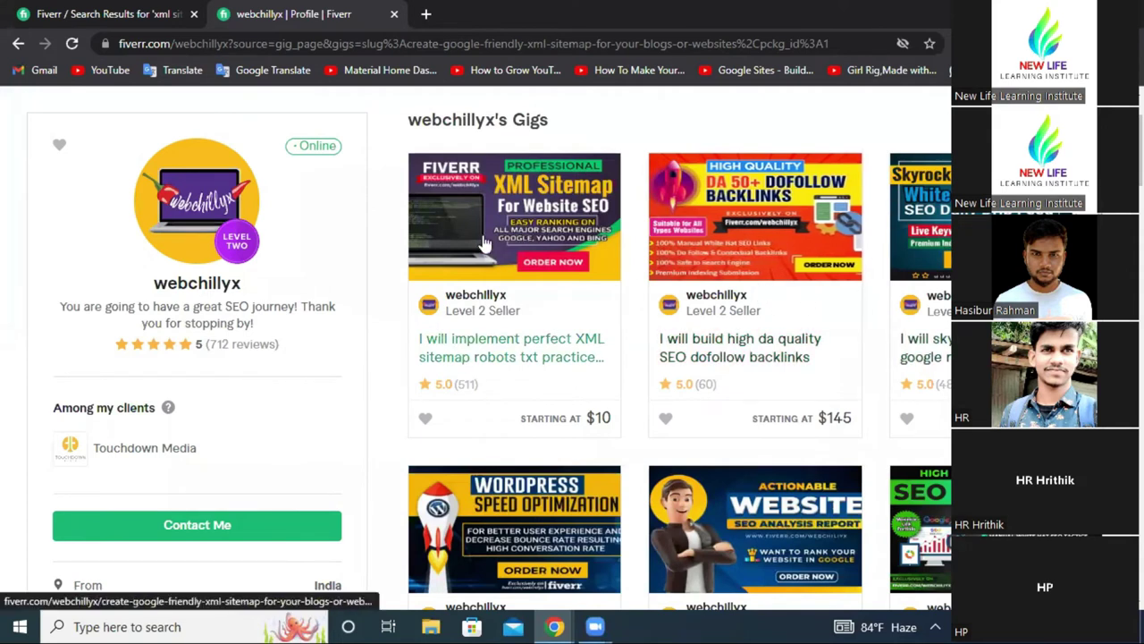
{"action": "left_click", "coordinate": [150, 11]}
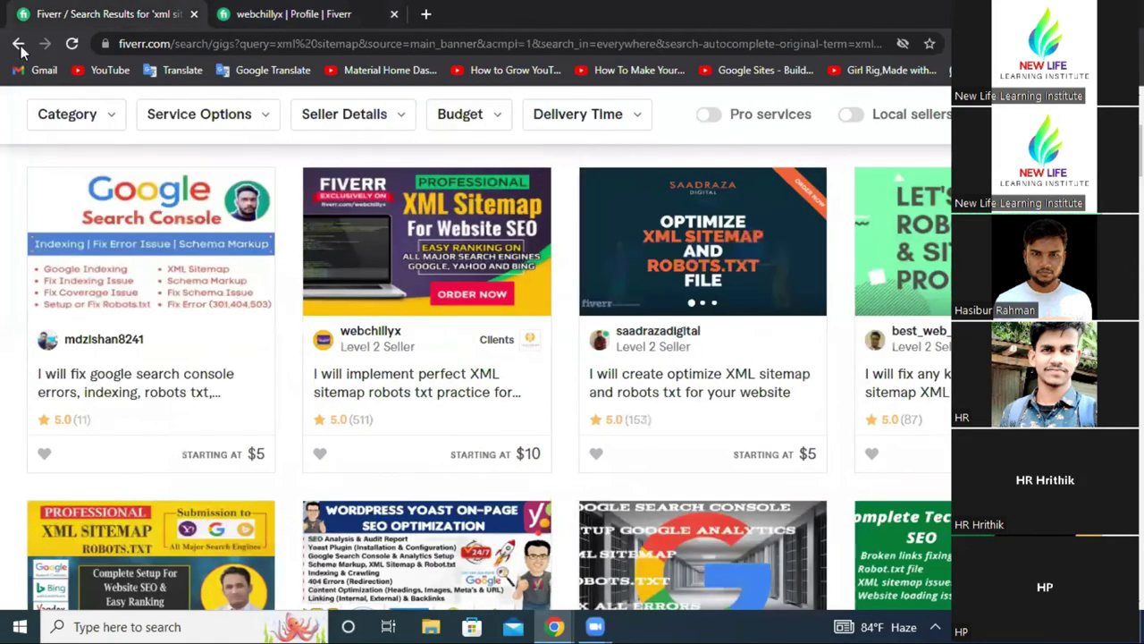